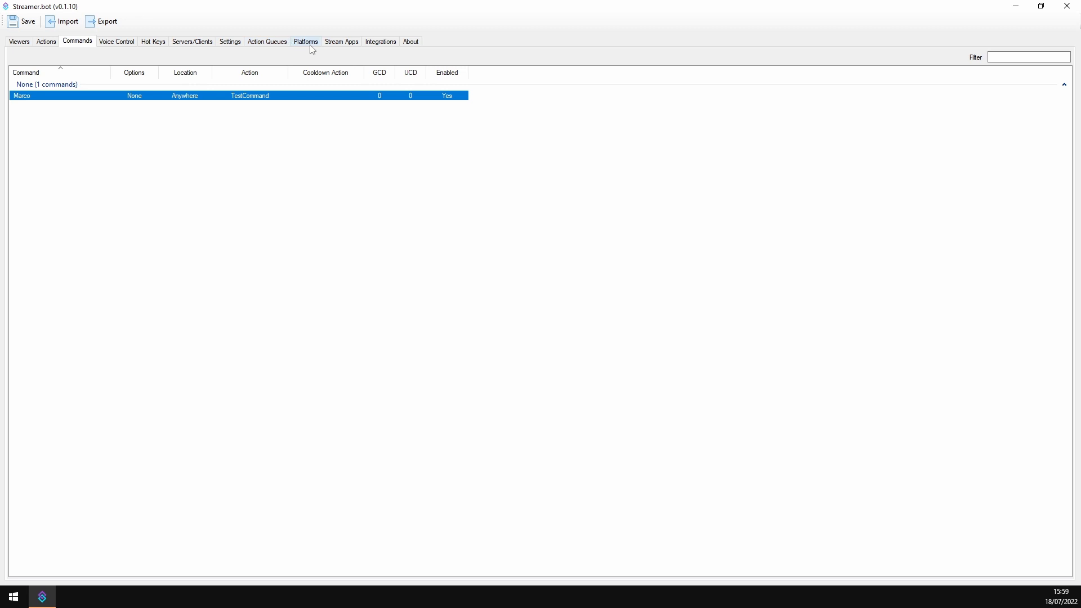
Step: Open Streamer.bot's YouTube stream info, and in OBS check the Stream settings for the connected YouTube account
click(311, 44)
click(163, 71)
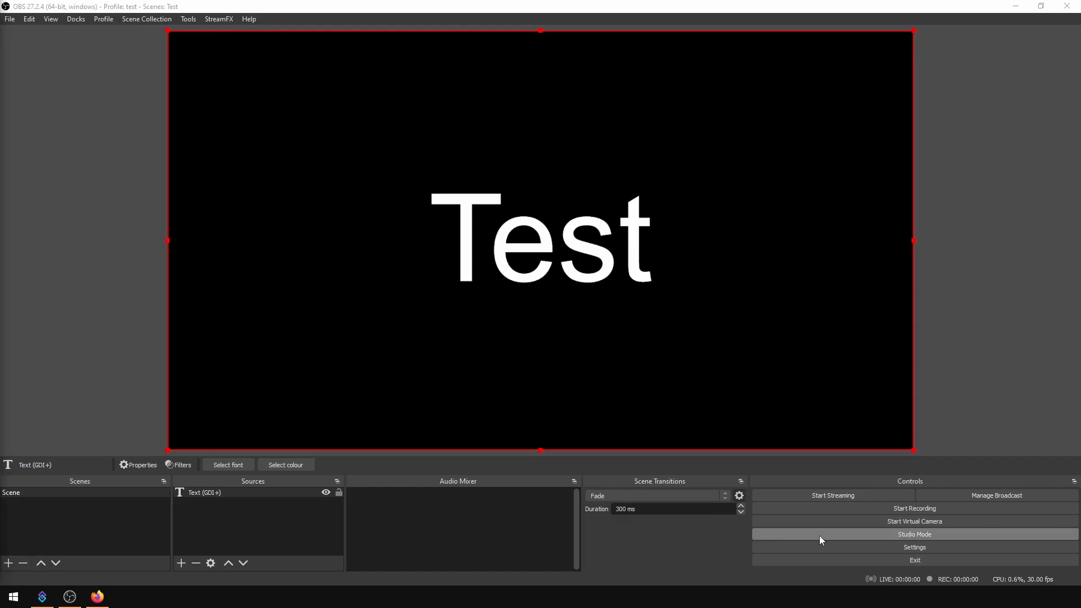
click(830, 546)
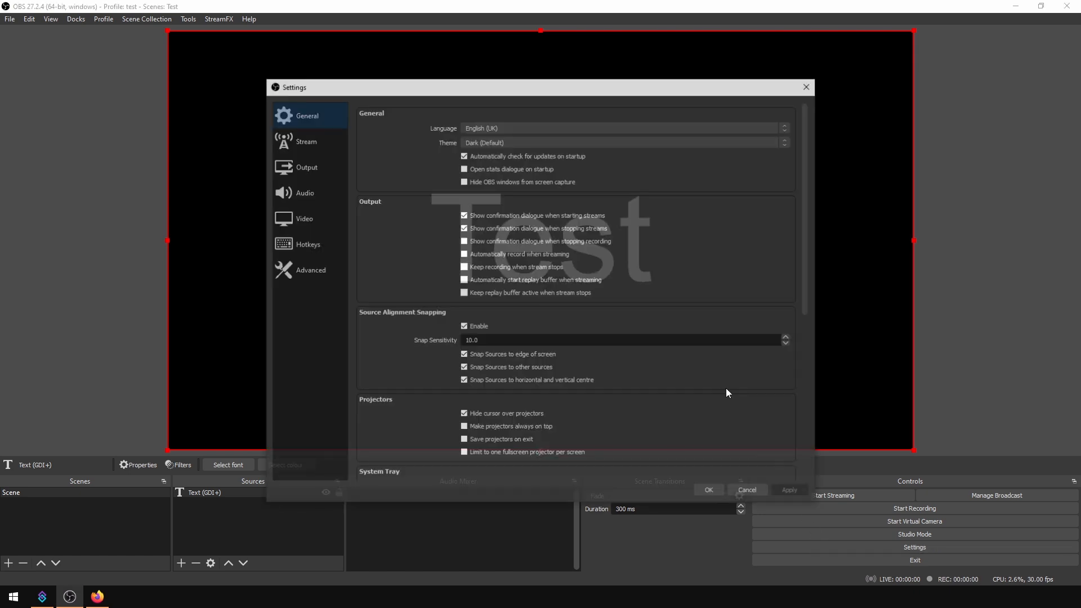
click(305, 146)
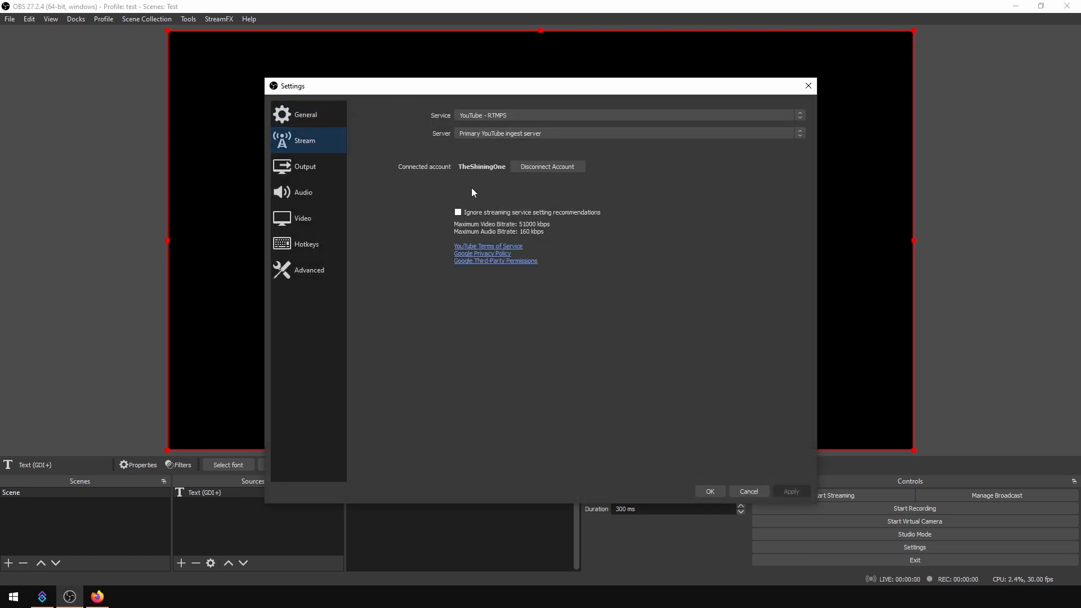
click(713, 491)
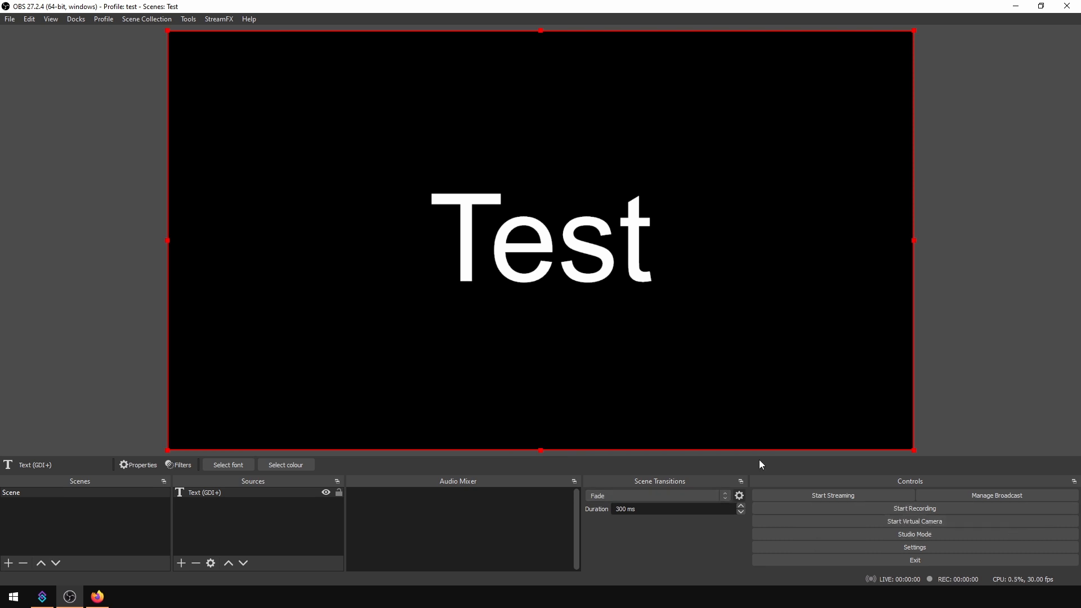
Step: Set up a new YouTube broadcast titled "My Broadcast", marked not made for kids, with Private privacy and no scheduling
click(860, 495)
click(552, 313)
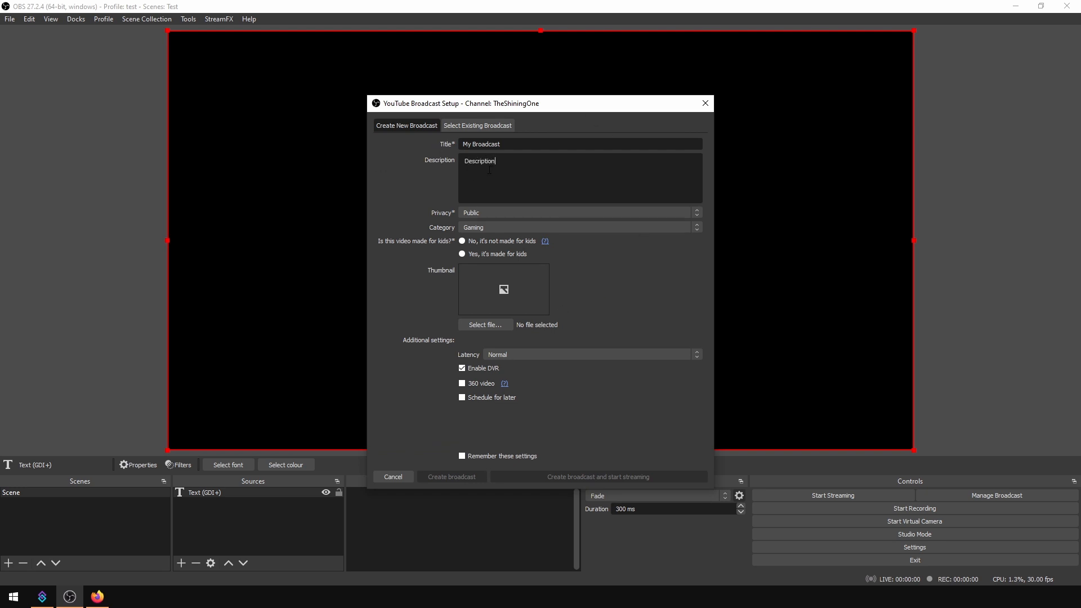
click(479, 241)
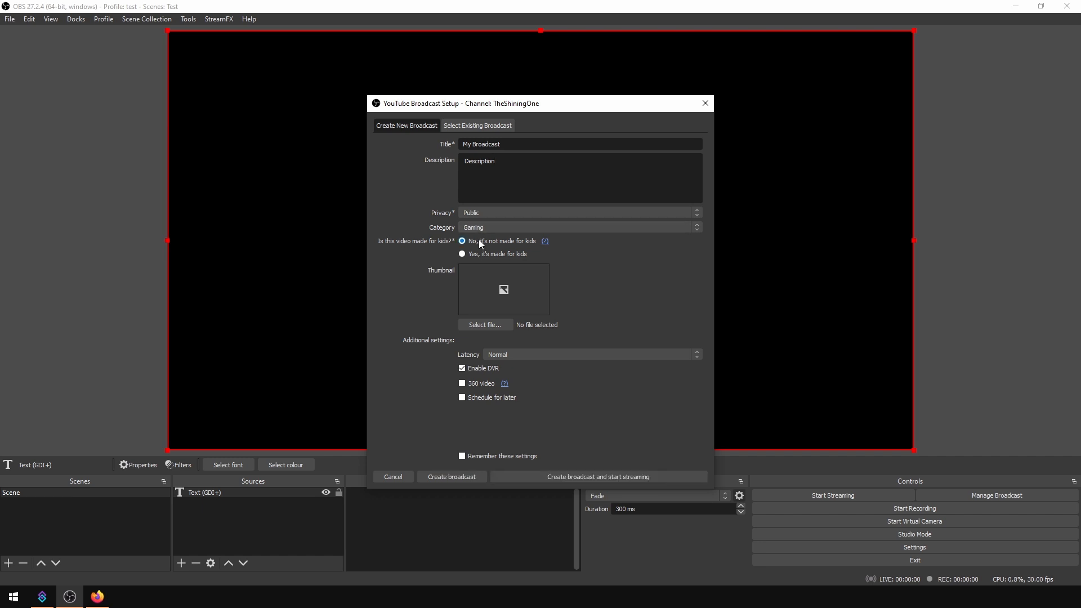
click(492, 212)
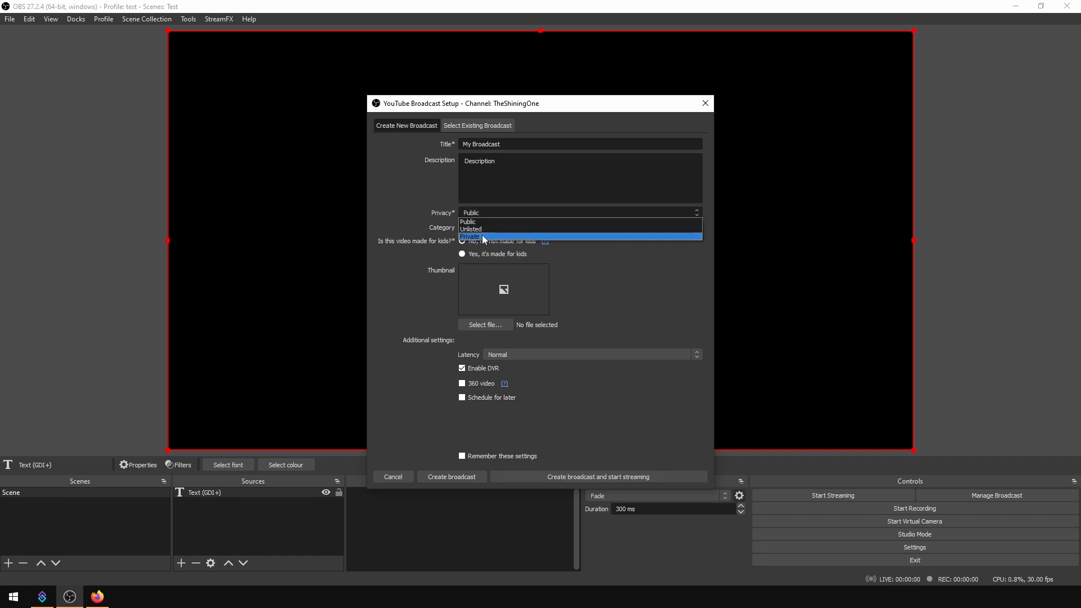
click(482, 235)
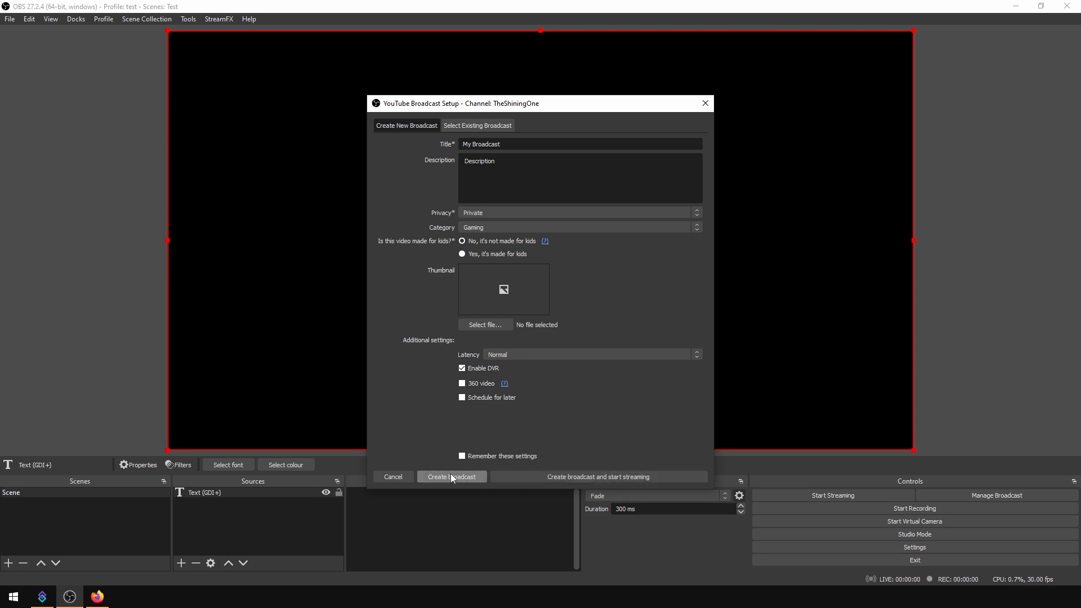
click(461, 398)
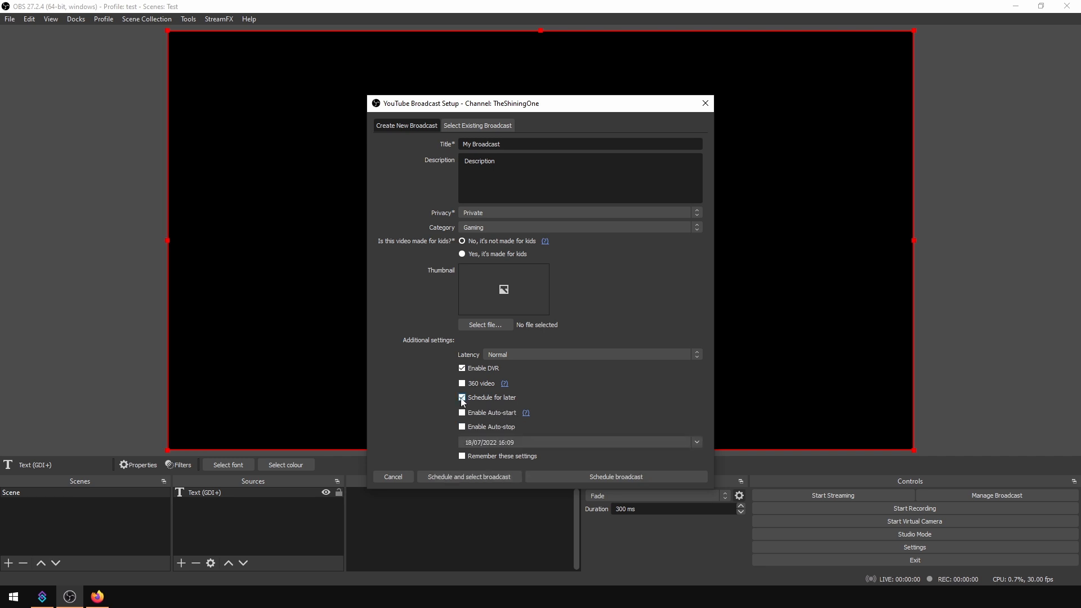
click(462, 399)
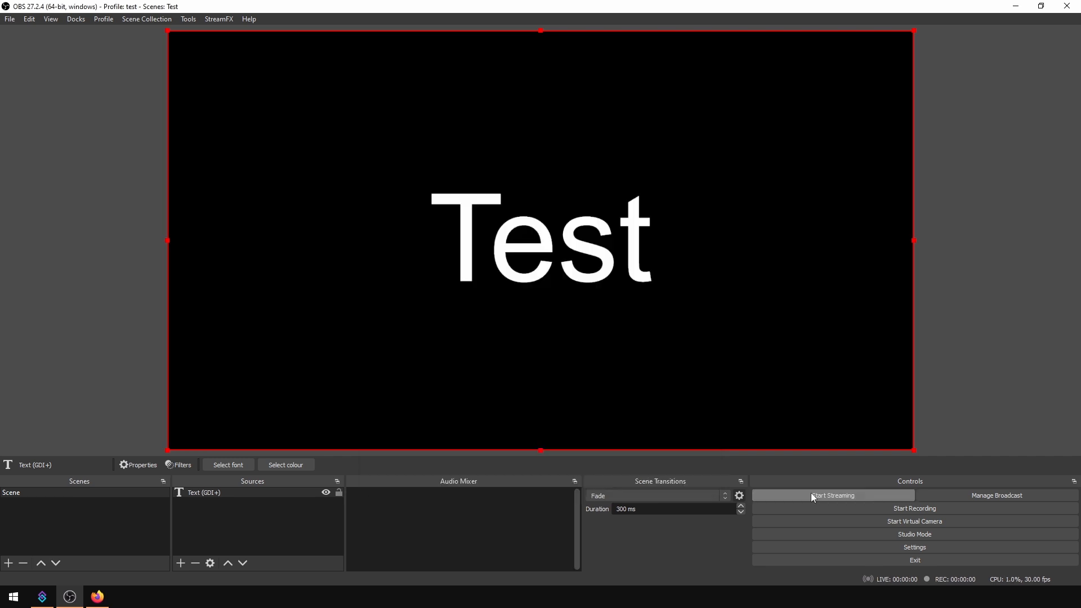
Step: Start streaming to the newly created YouTube broadcast
click(800, 491)
click(802, 494)
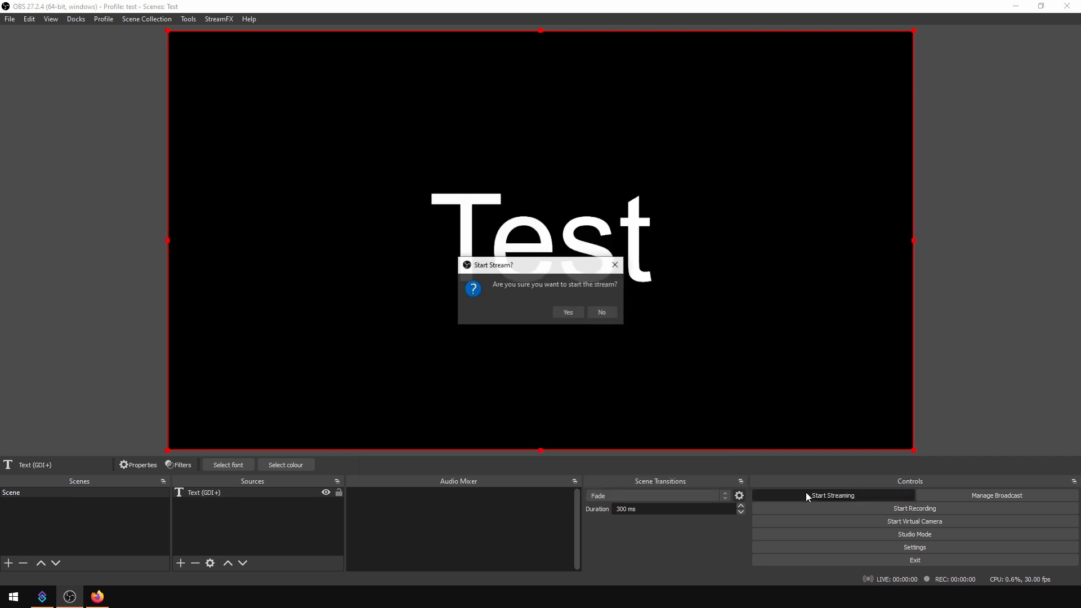
click(576, 315)
Step: Switch to YouTube Studio, open the live "My Broadcast" stream from the managed streams, and send "Marco" in its chat
click(97, 597)
click(51, 42)
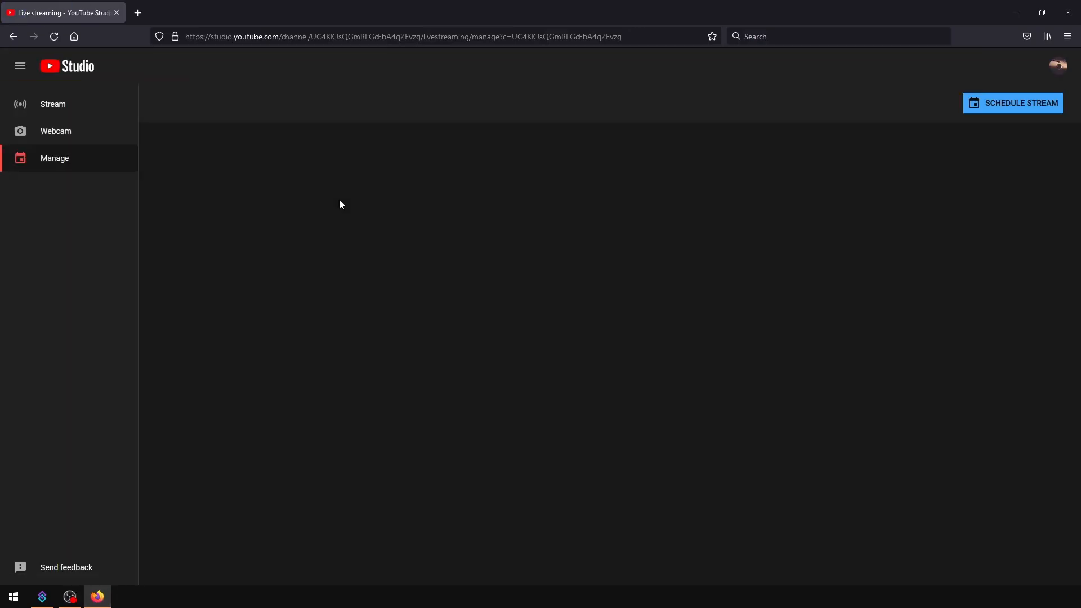
click(292, 195)
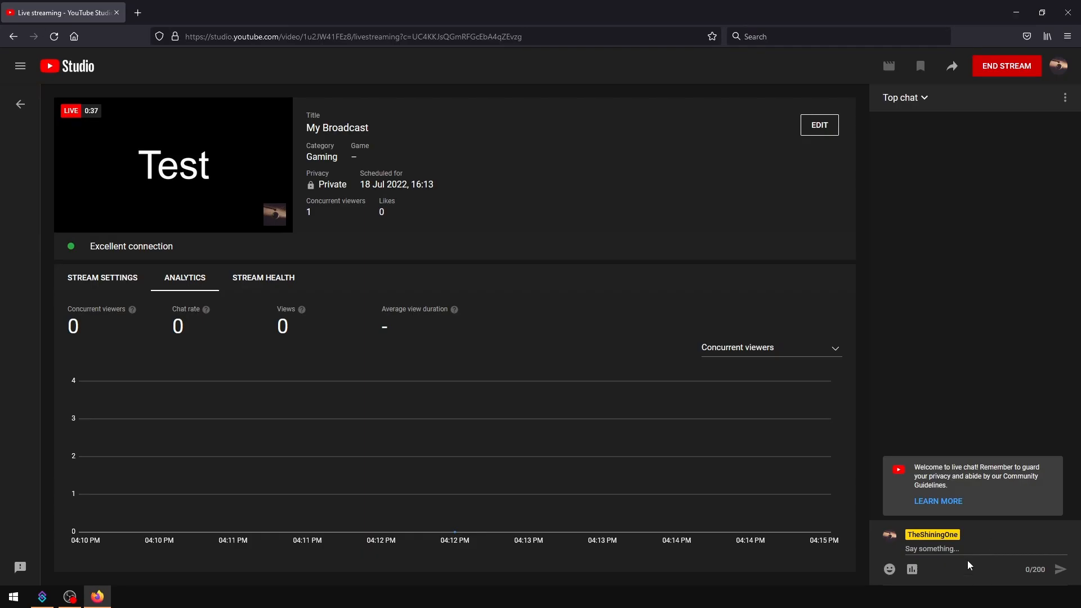
text(Marco)
key(Return)
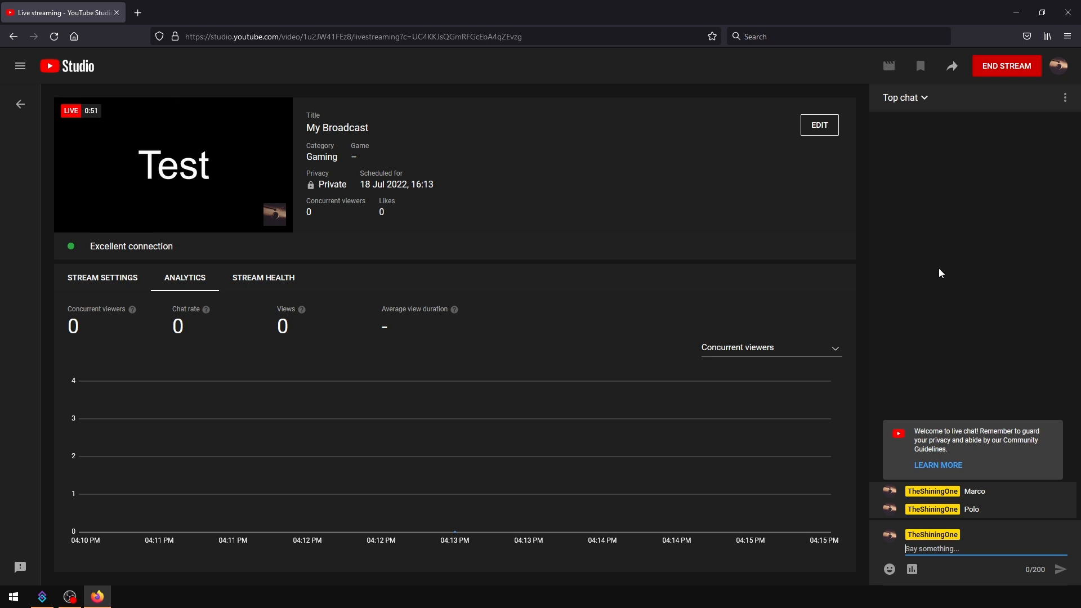
Step: End the "My Broadcast" stream by stopping streaming in OBS
click(1007, 66)
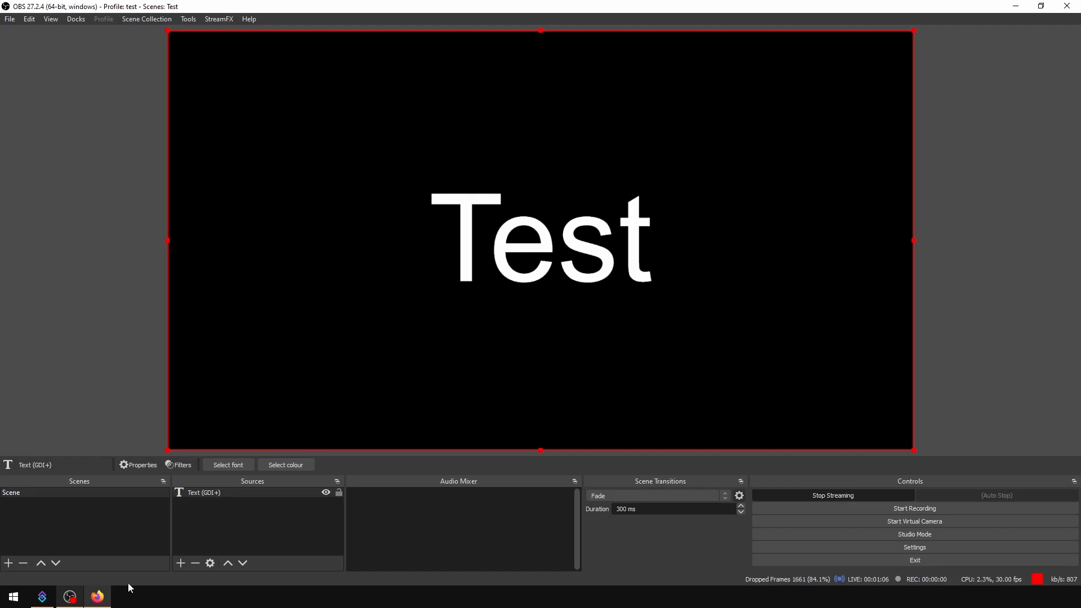
click(834, 495)
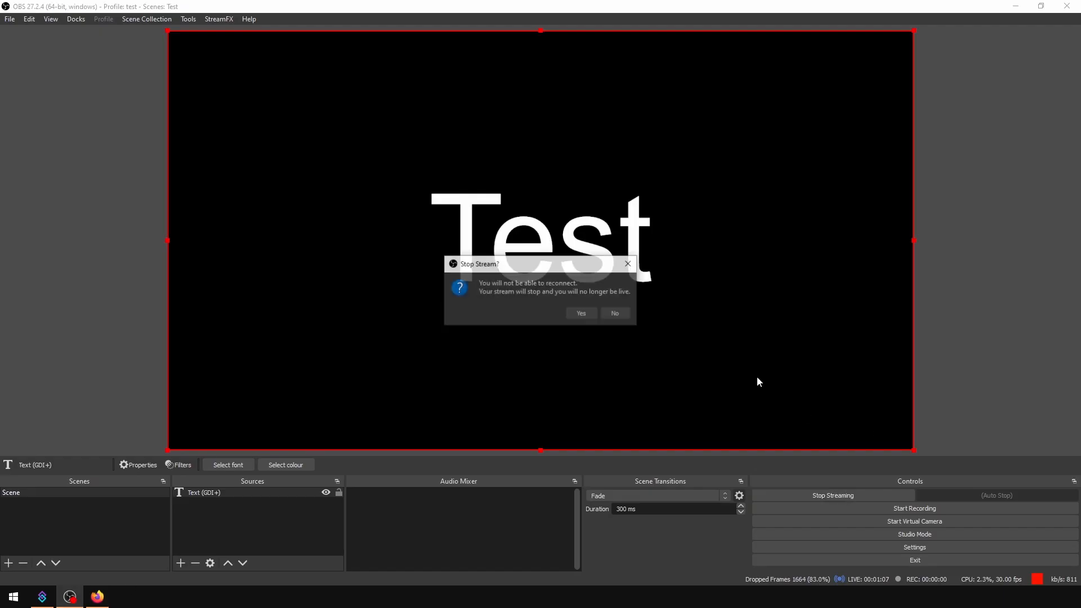
click(581, 313)
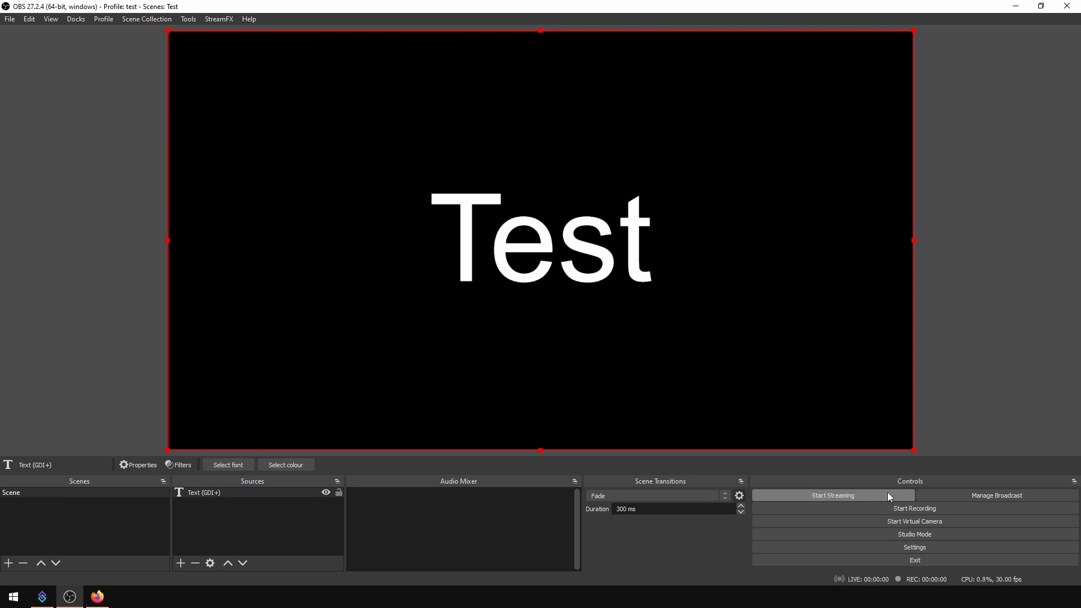
Step: Go from OBS's existing broadcasts to YouTube Studio and schedule a stream reusing the settings of "My Broadcast"
click(1010, 495)
click(500, 126)
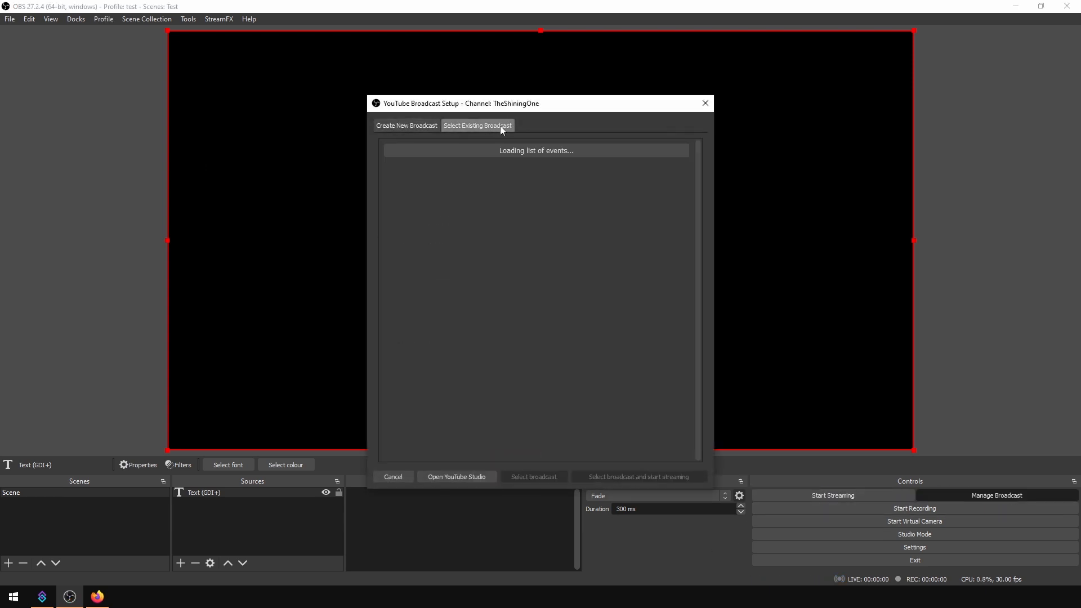
click(474, 479)
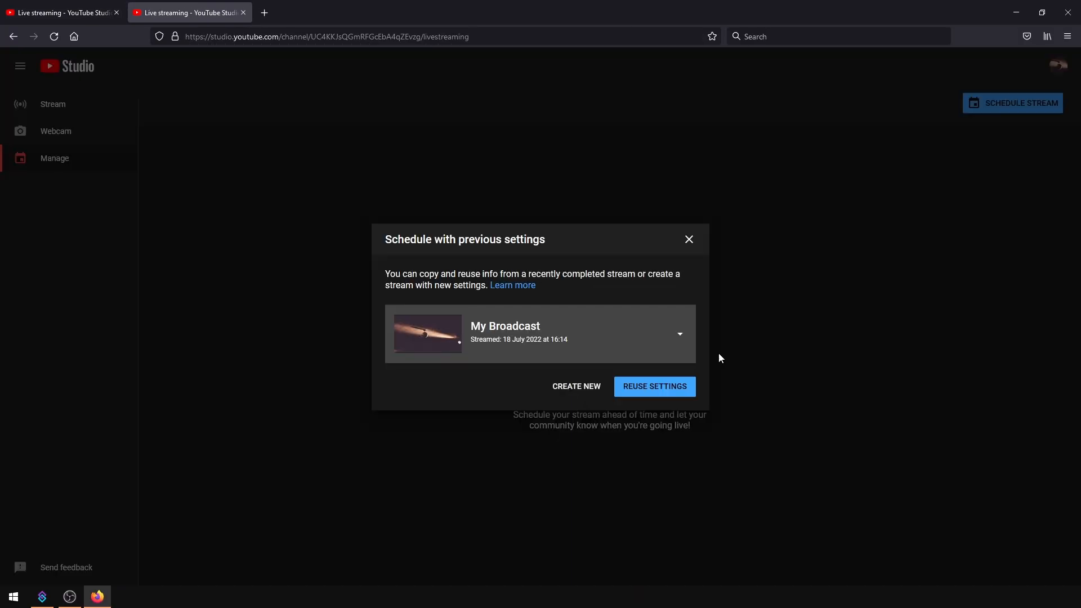
click(655, 387)
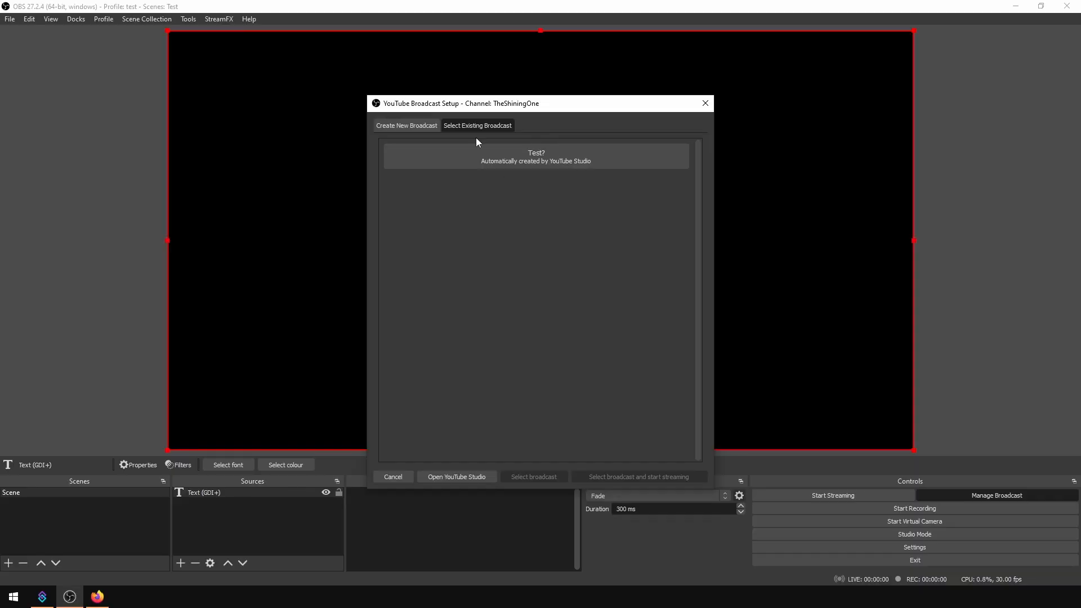
Step: Start streaming to the scheduled broadcast from OBS and switch its YouTube Studio chat to Live chat
double_click(548, 184)
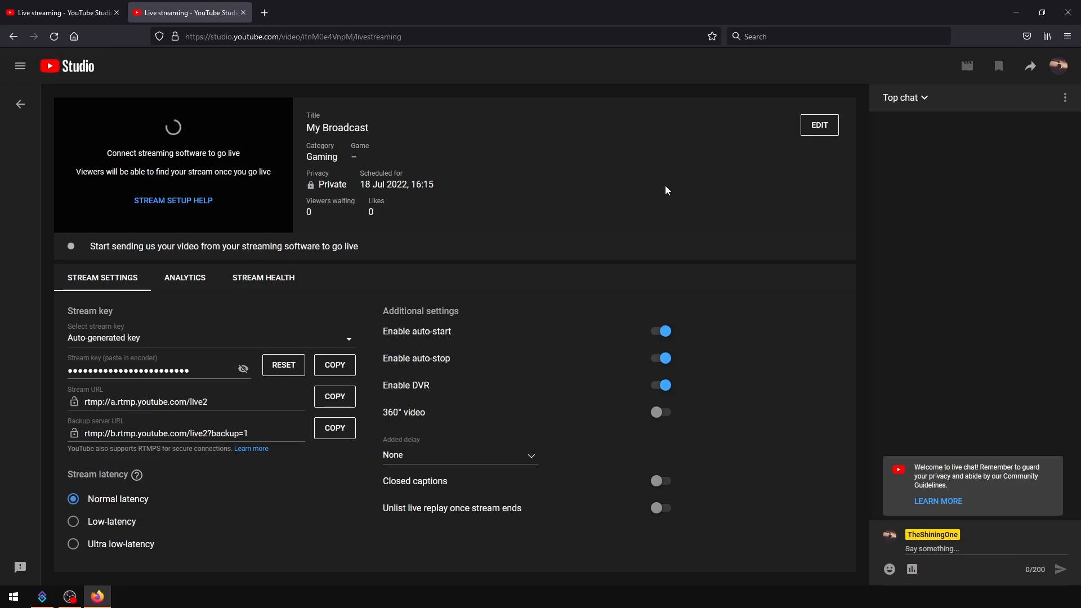
click(905, 98)
click(928, 165)
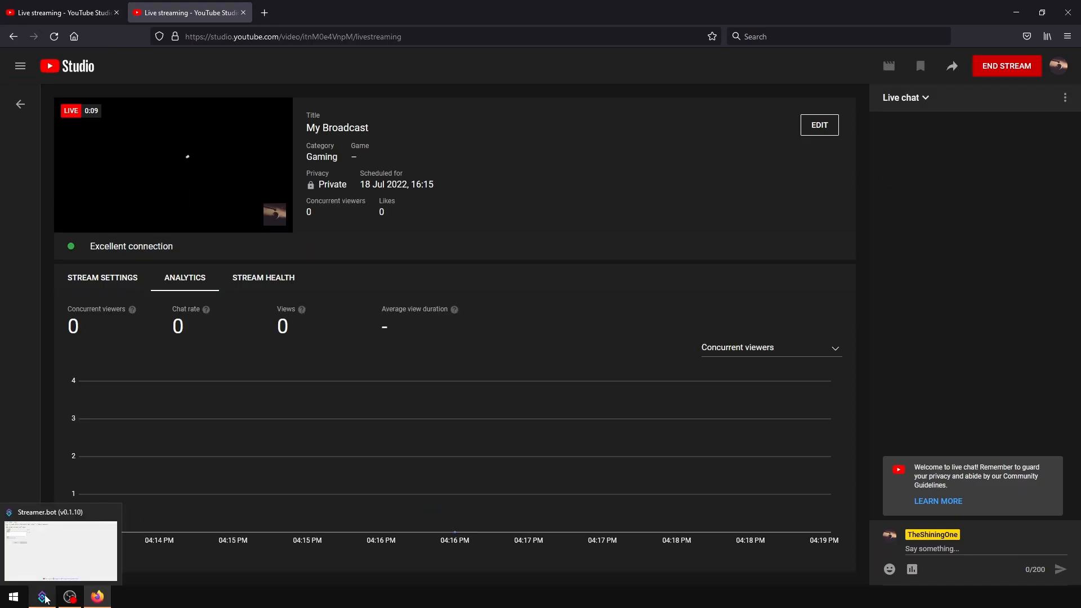
Step: Check the YouTube stream info in Streamer.bot, and send "Marco" and "Polo" in the stream's live chat
click(45, 599)
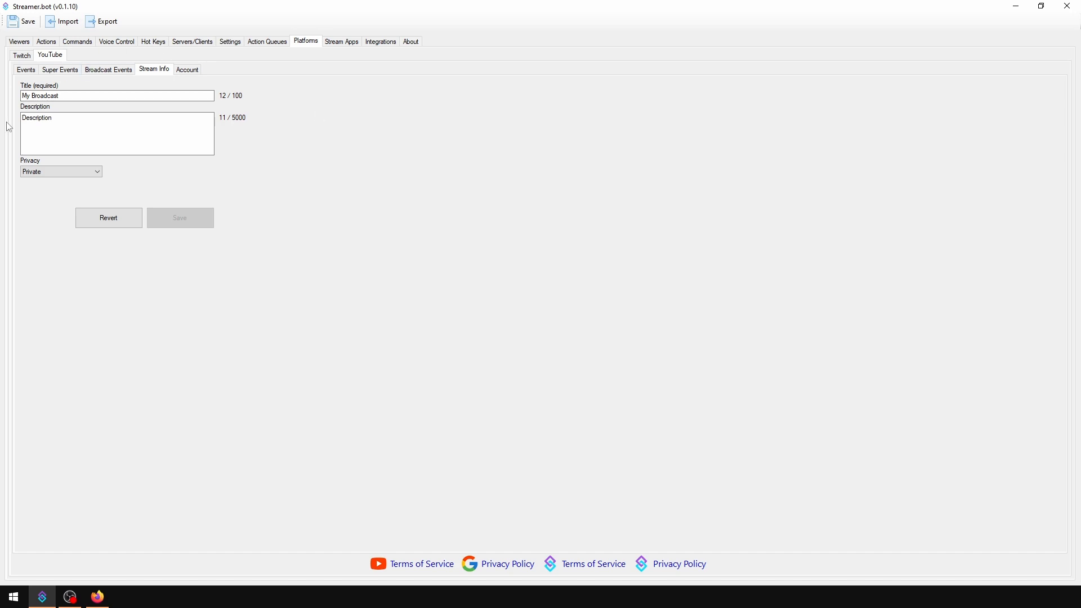
click(1017, 6)
click(958, 544)
text(Marco)
key(Return)
text(Polo)
key(Return)
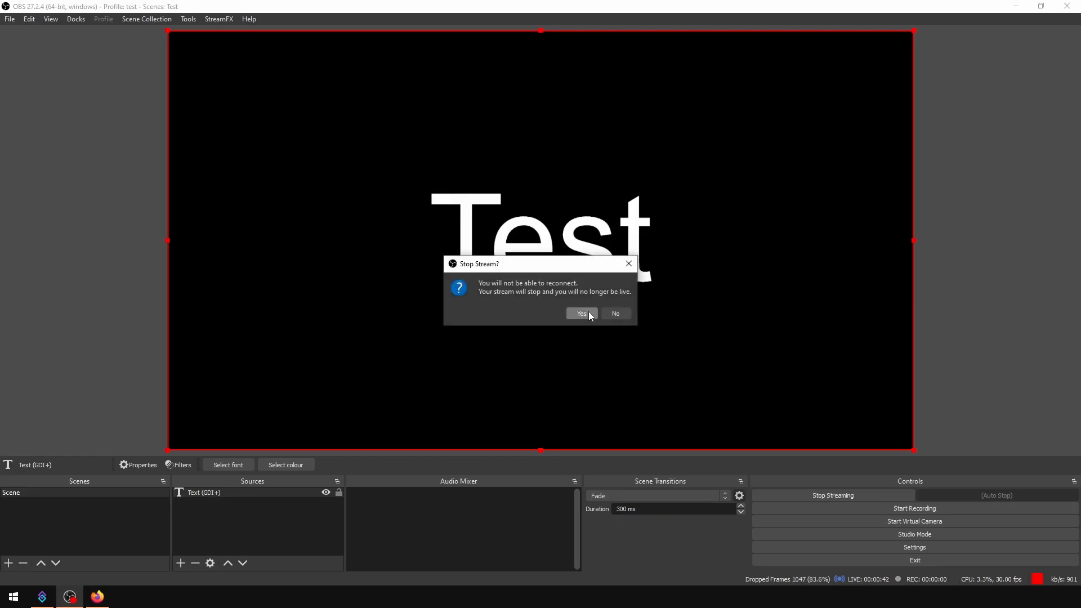
Step: Stop the current stream in OBS and start streaming to the existing "Test?" broadcast created by YouTube Studio
click(589, 312)
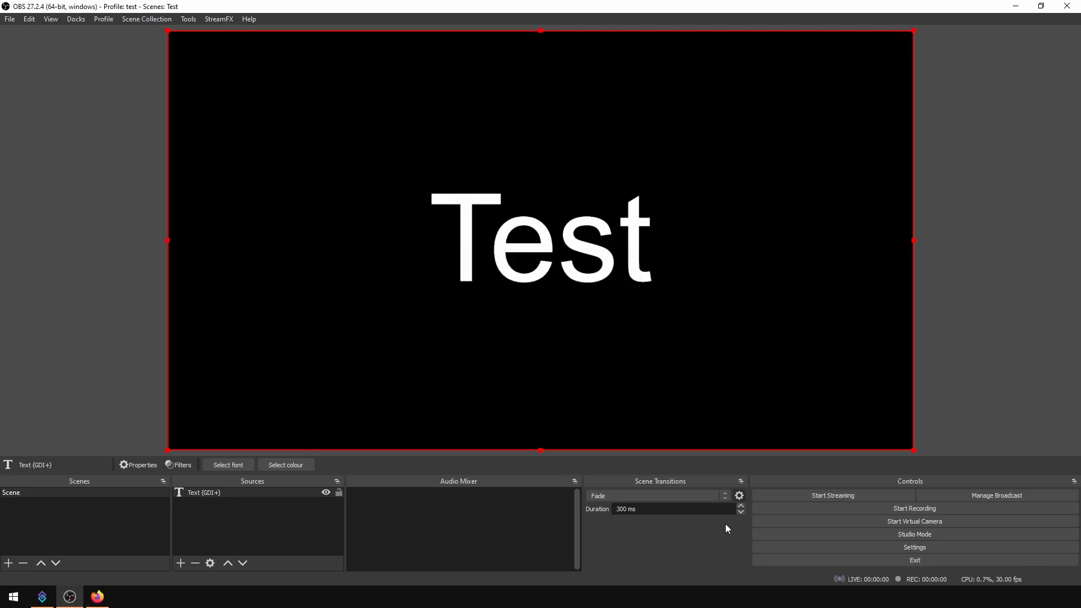
click(991, 494)
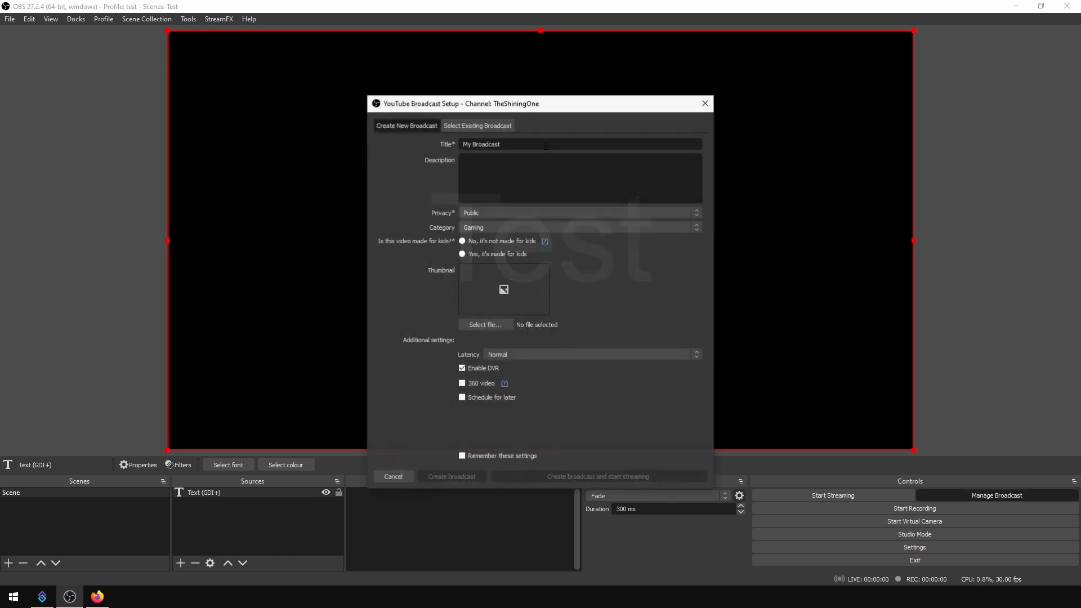
click(493, 121)
click(512, 154)
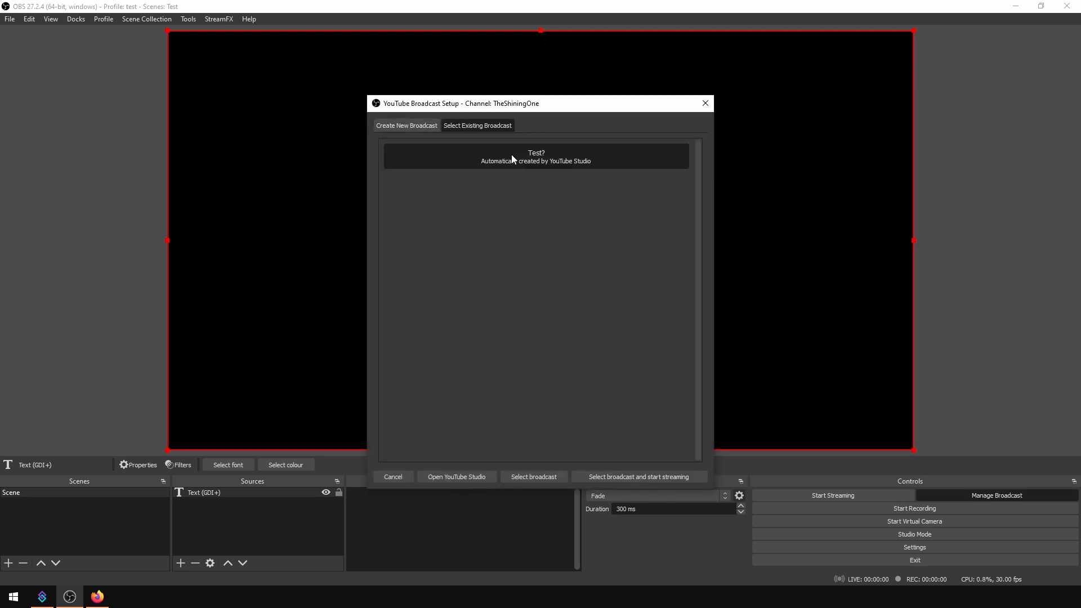
click(598, 477)
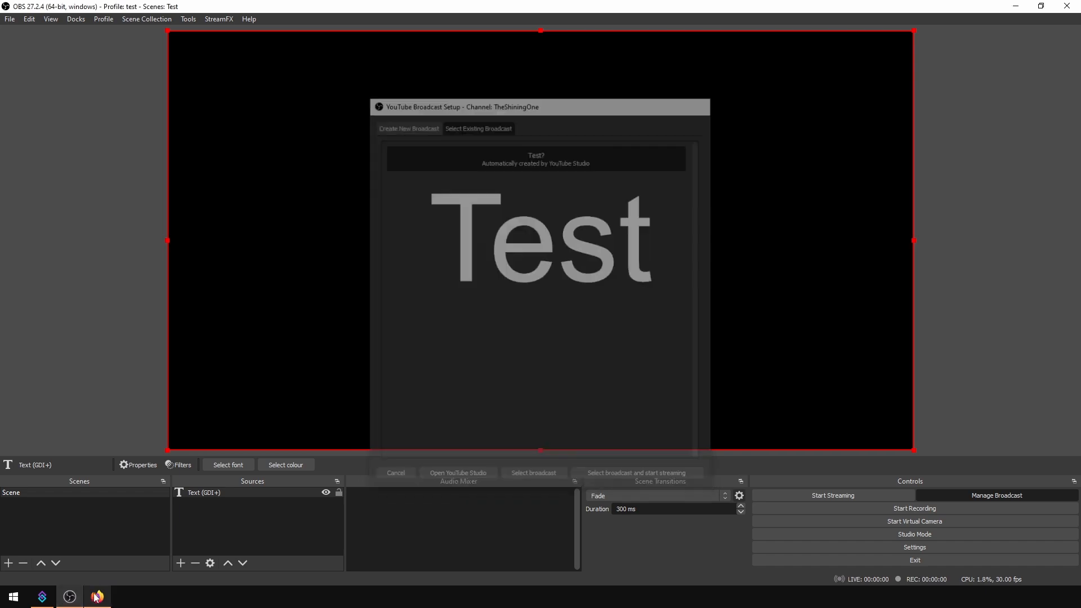
Step: Open the live "Test?" stream in YouTube Studio, check Streamer.bot, and end the stream
click(97, 597)
click(20, 104)
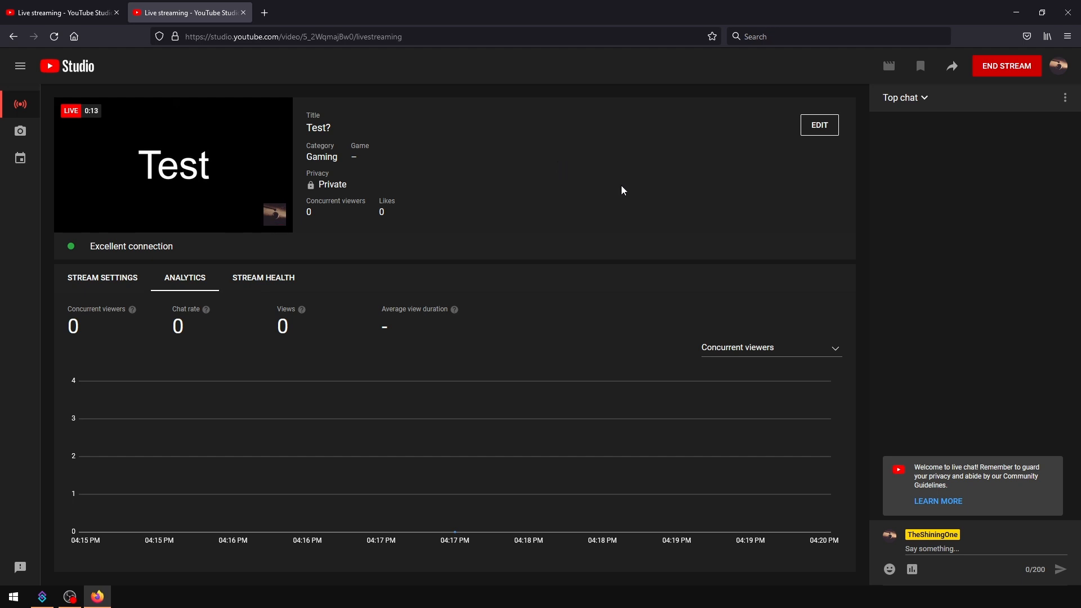
click(43, 597)
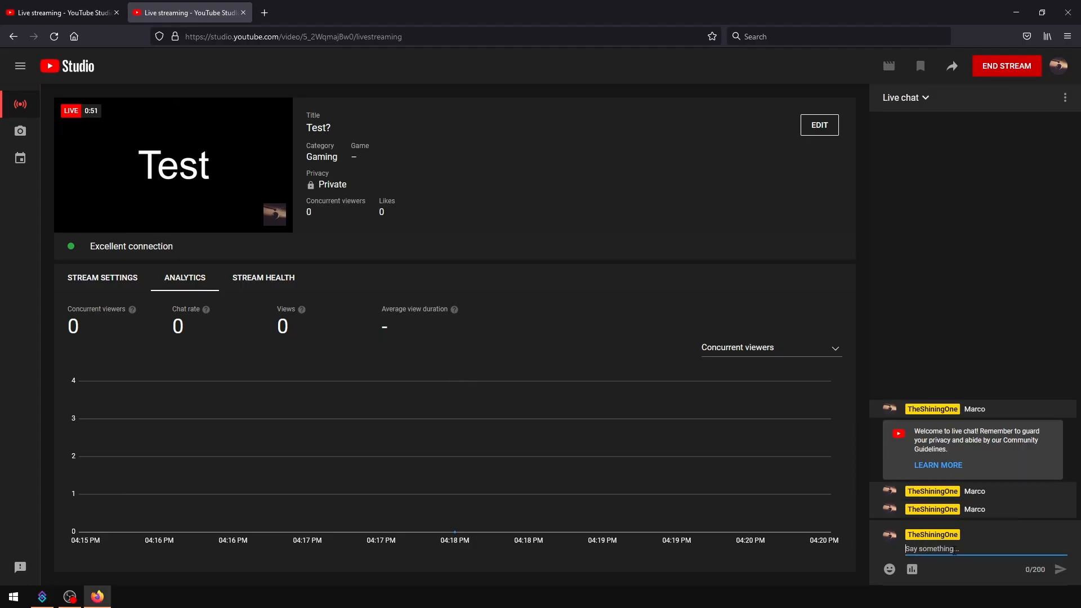
click(1007, 66)
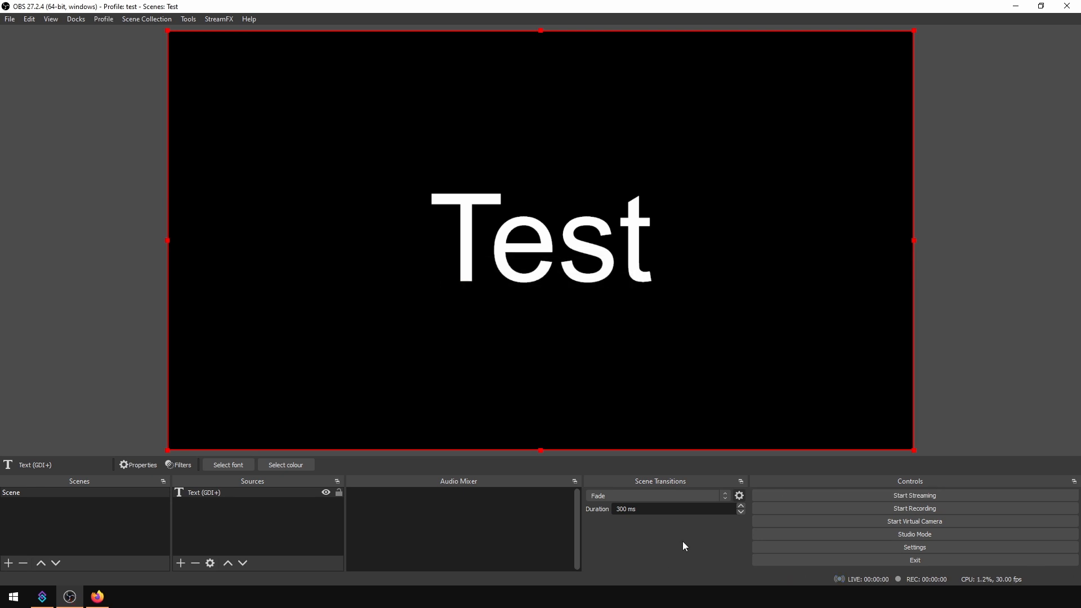
Step: Review the Stream settings in OBS for the YouTube - RTMPS service and its account connection options
click(856, 546)
click(338, 140)
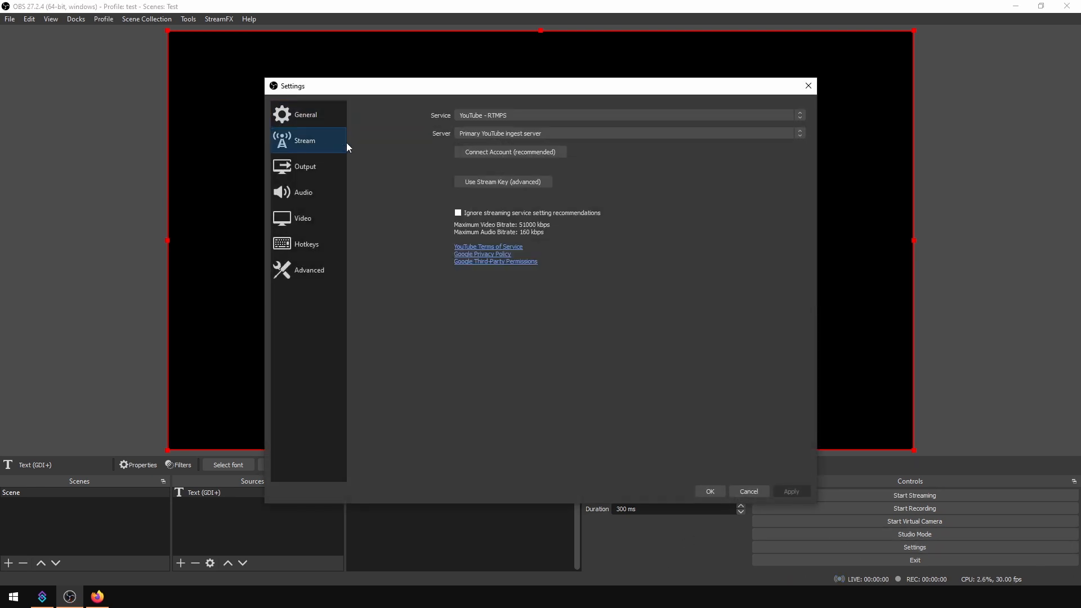
click(709, 491)
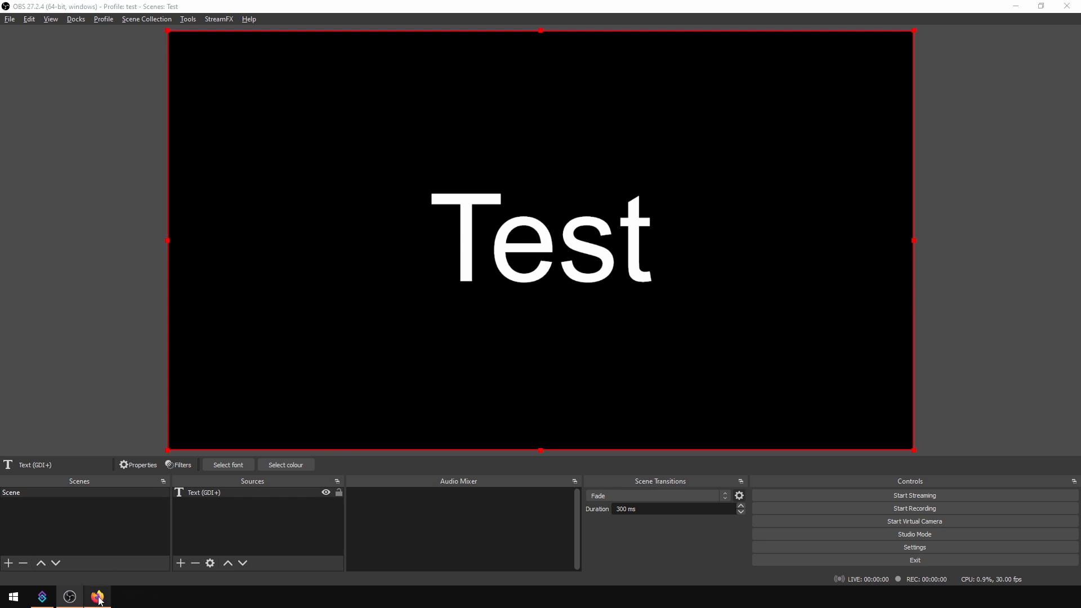
Step: Switch to stream management in YouTube Studio and advance the new scheduled stream past its Customisation settings
click(97, 597)
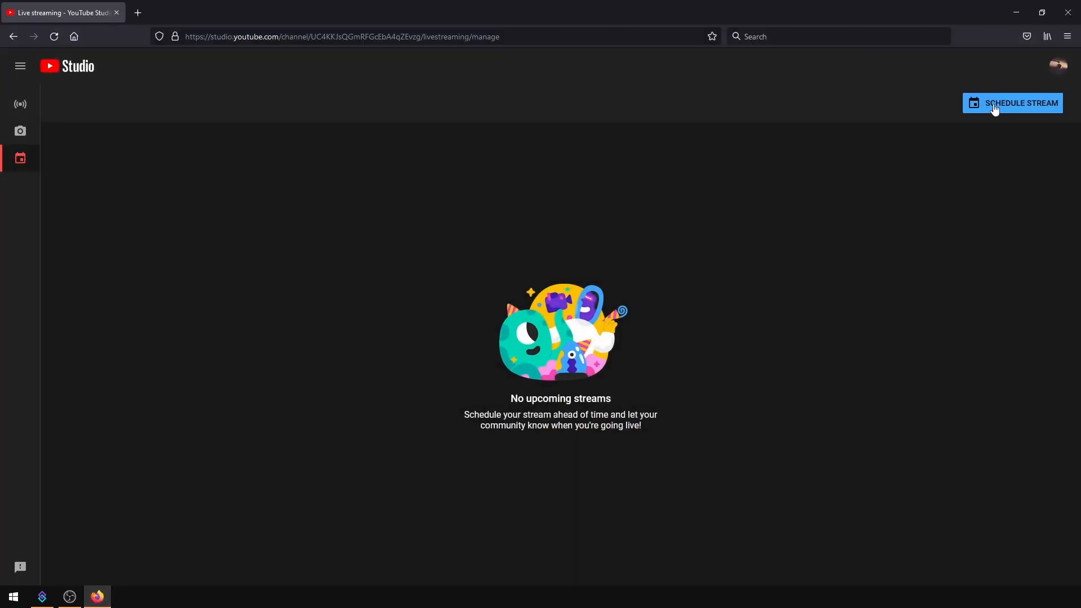
click(21, 103)
click(20, 158)
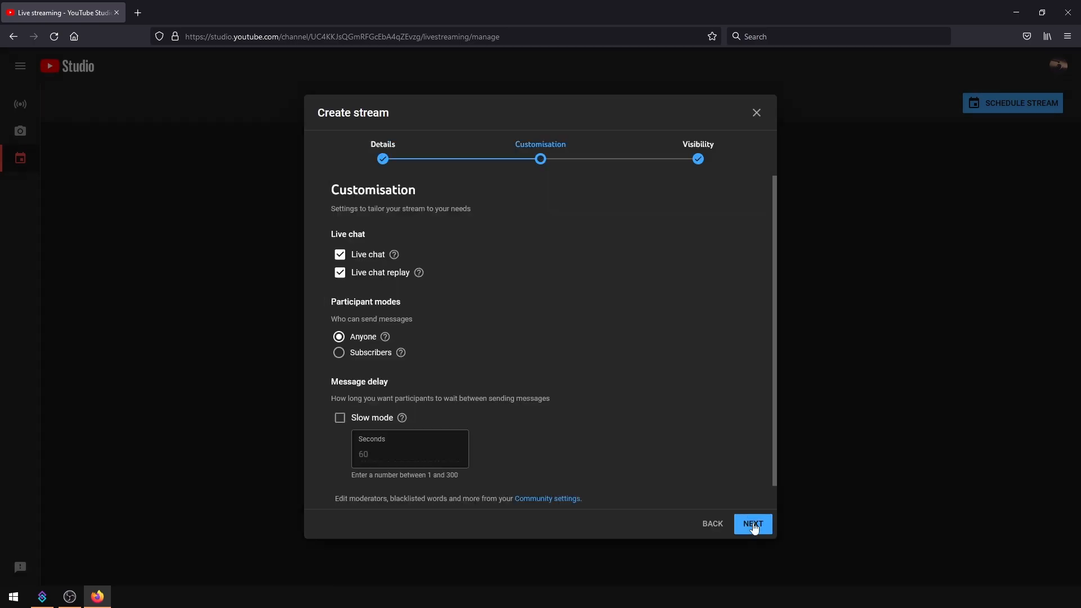
click(753, 525)
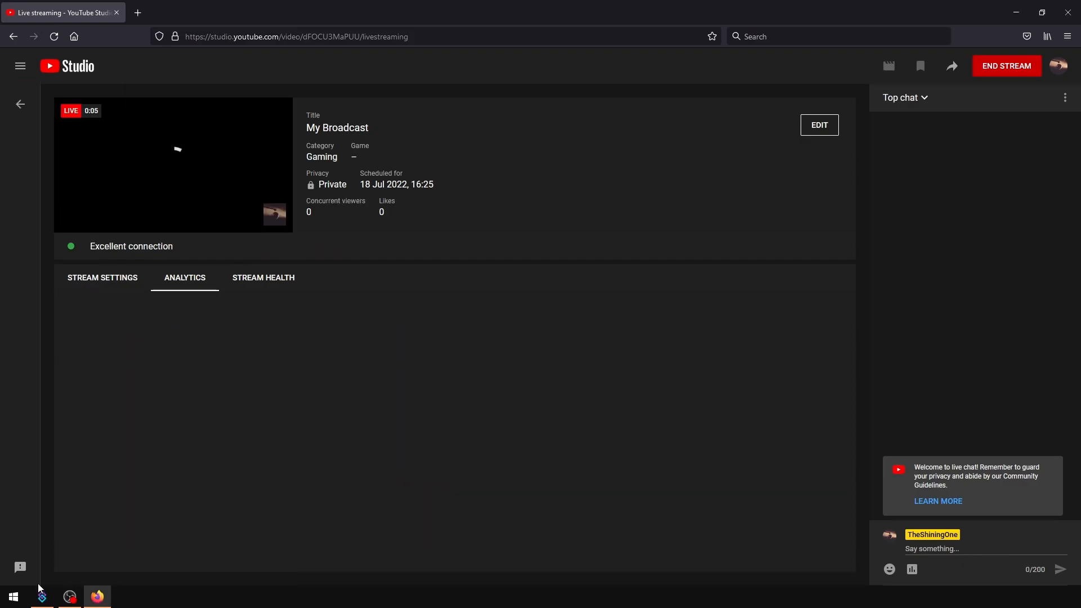
Step: Check Streamer.bot, and send "Marco" in the "My Broadcast" stream's chat using the Live chat view
click(45, 603)
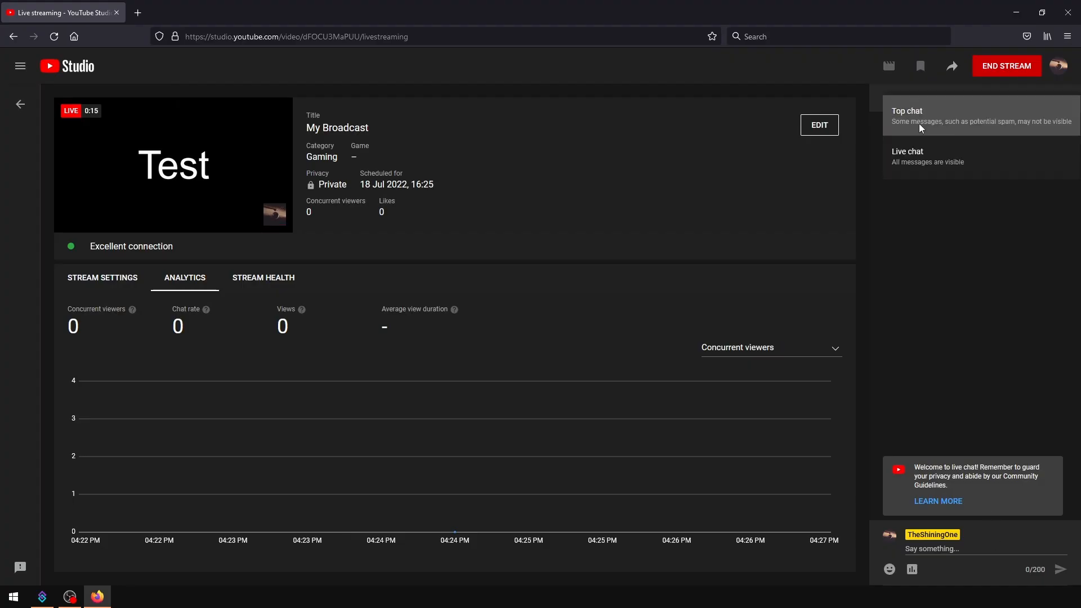
click(921, 183)
text(Marco)
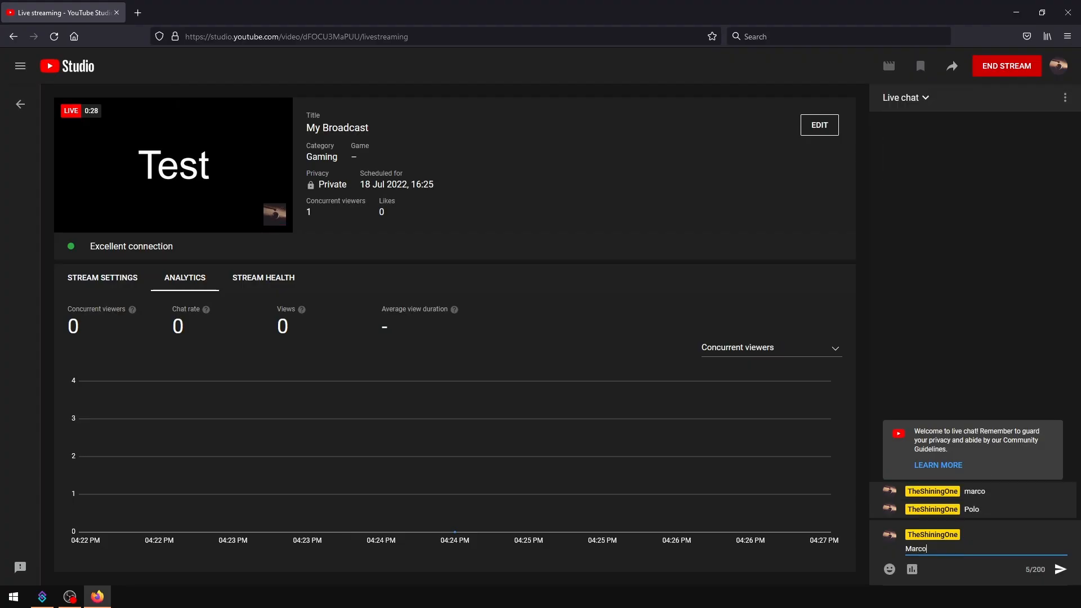
key(Return)
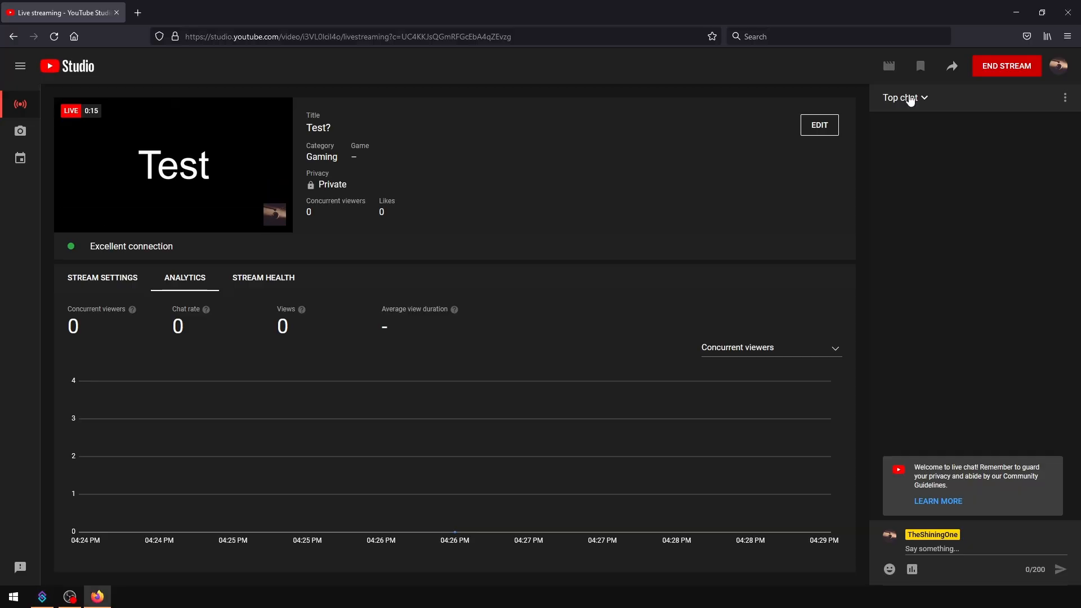
Step: Send "Marco" repeatedly in the "Test?" stream's live chat and end the stream
text(Marco)
key(Return)
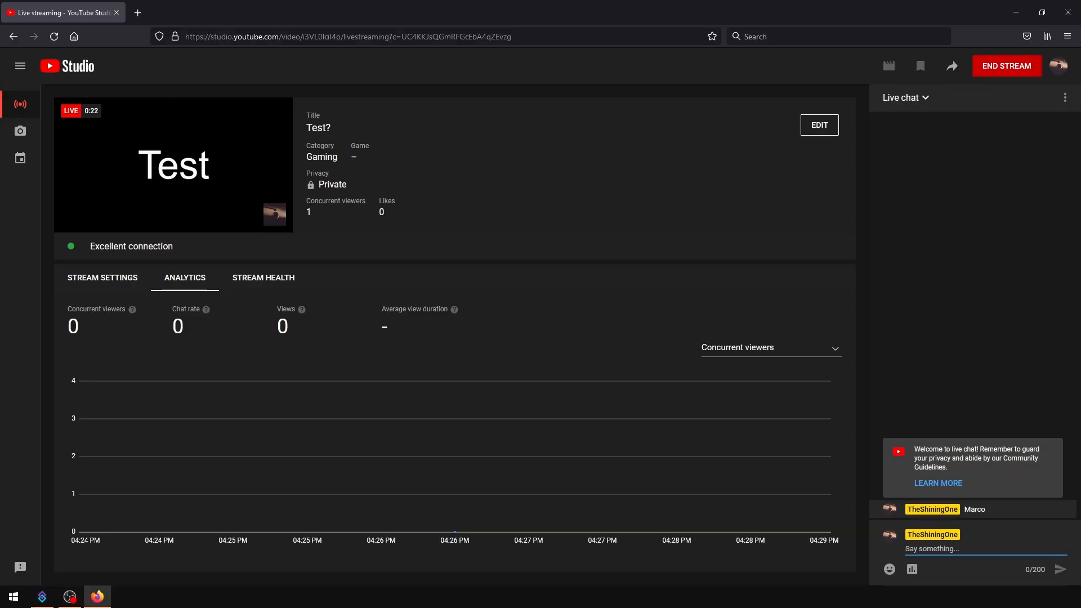
text(Marco)
key(Return)
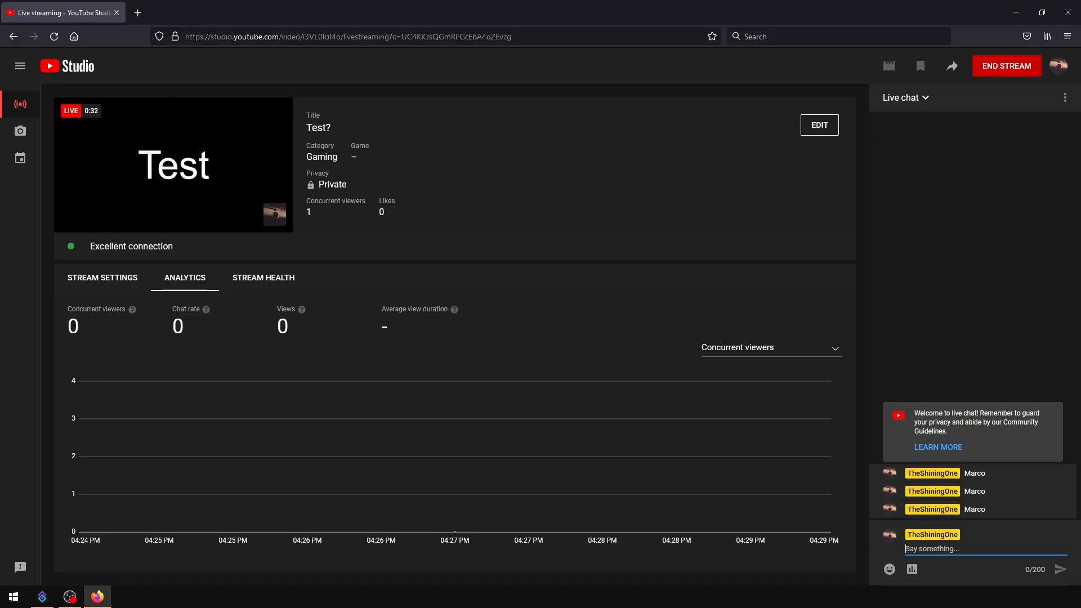
click(1007, 66)
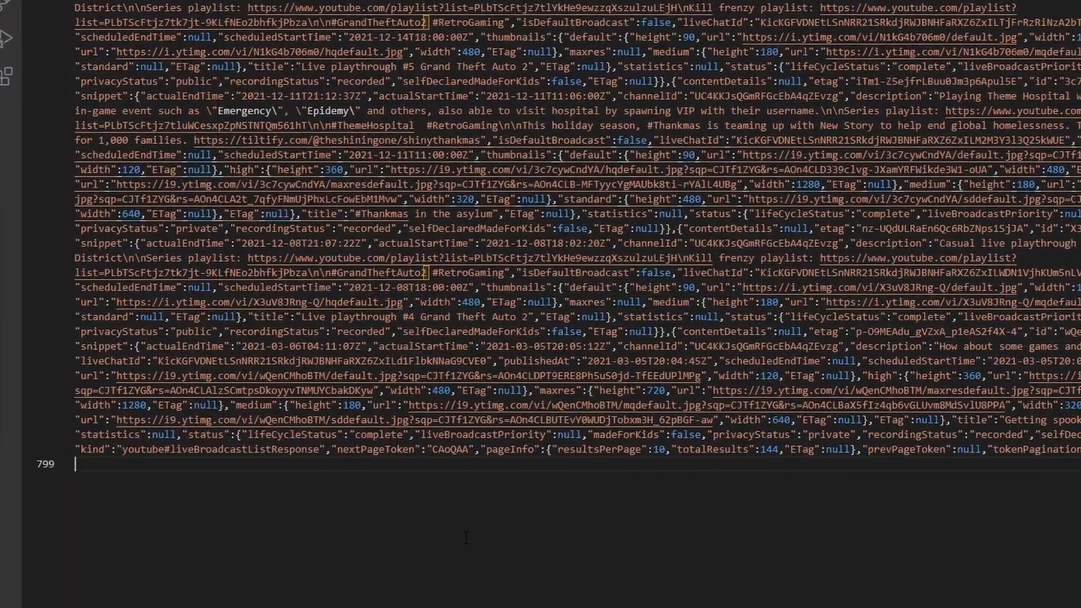
Step: Examine the "YouTube Client :: GetMyActiveBroadcast" entry near the end of the Streamer.bot log
scroll(388, 421, up, 15)
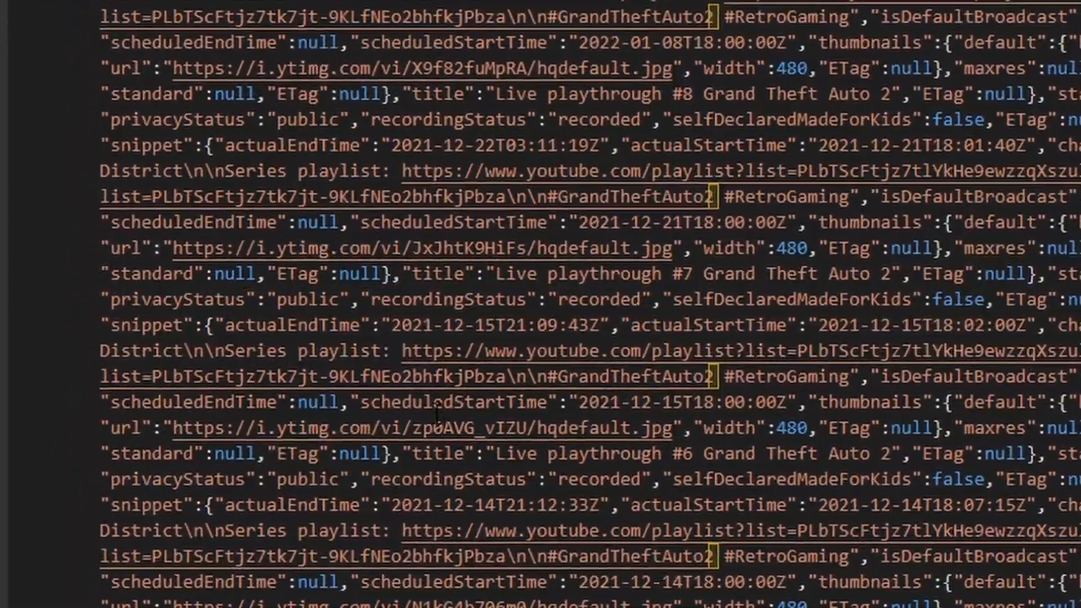
scroll(565, 387, up, 2)
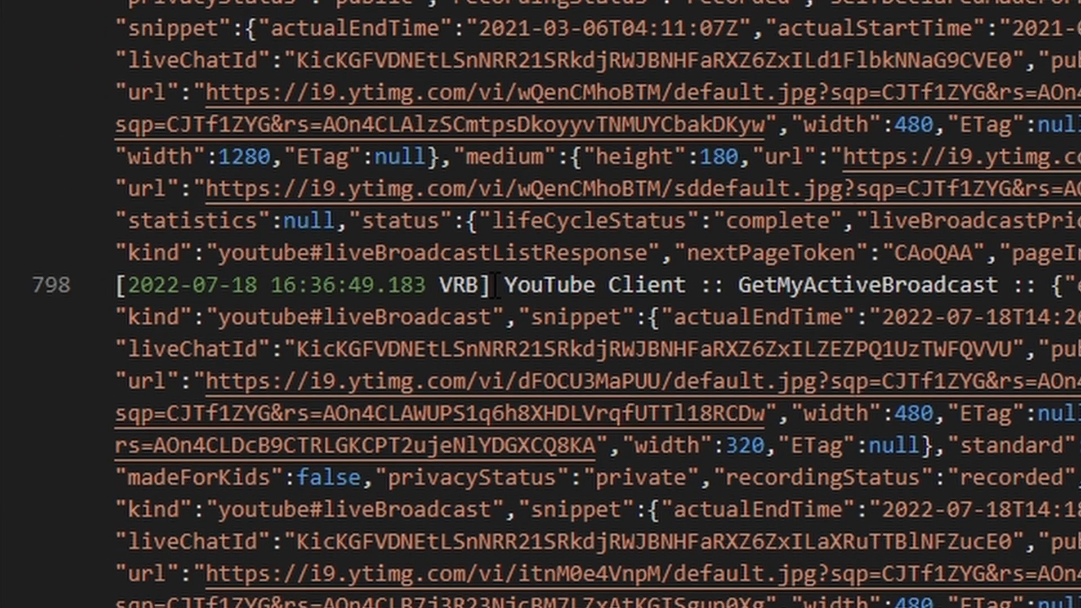
drag(504, 285, 1025, 286)
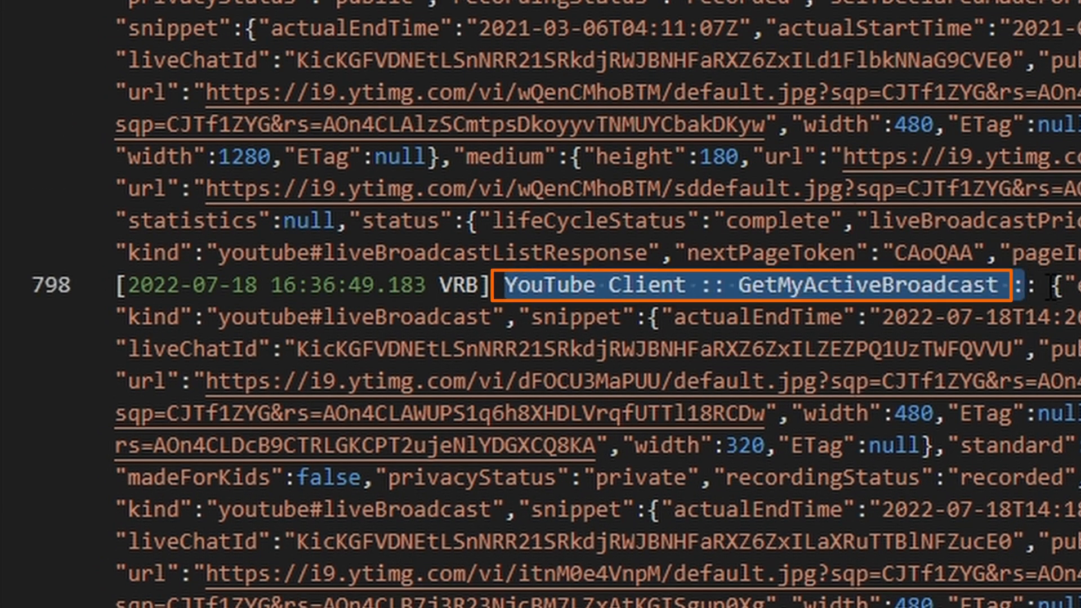
scroll(1051, 287, down, 15)
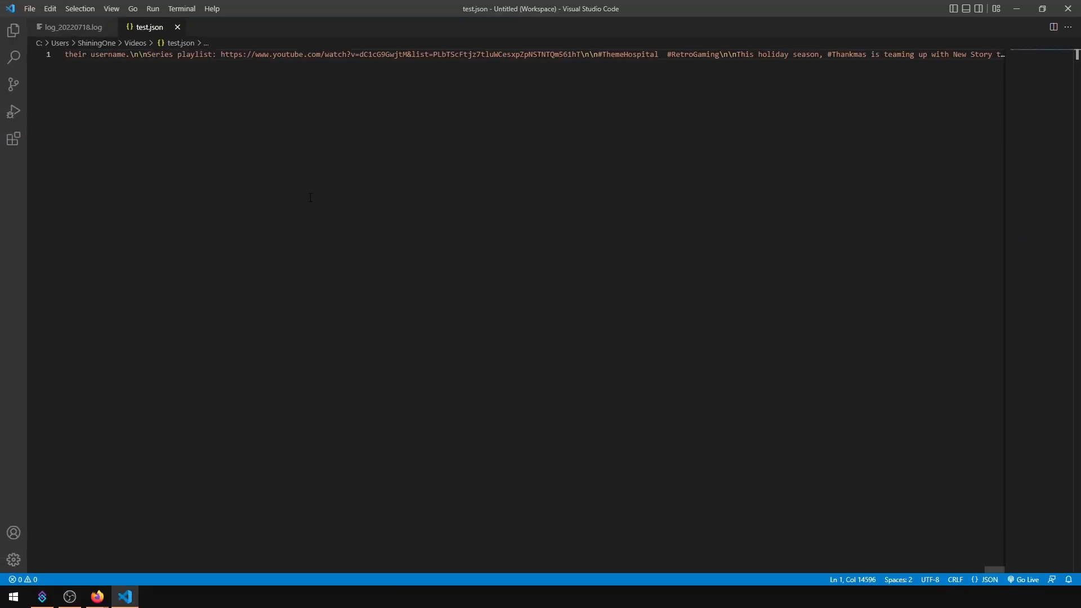
Step: Format the single-line response in test.json as an indented document and fold it to level 2
right_click(192, 61)
click(242, 86)
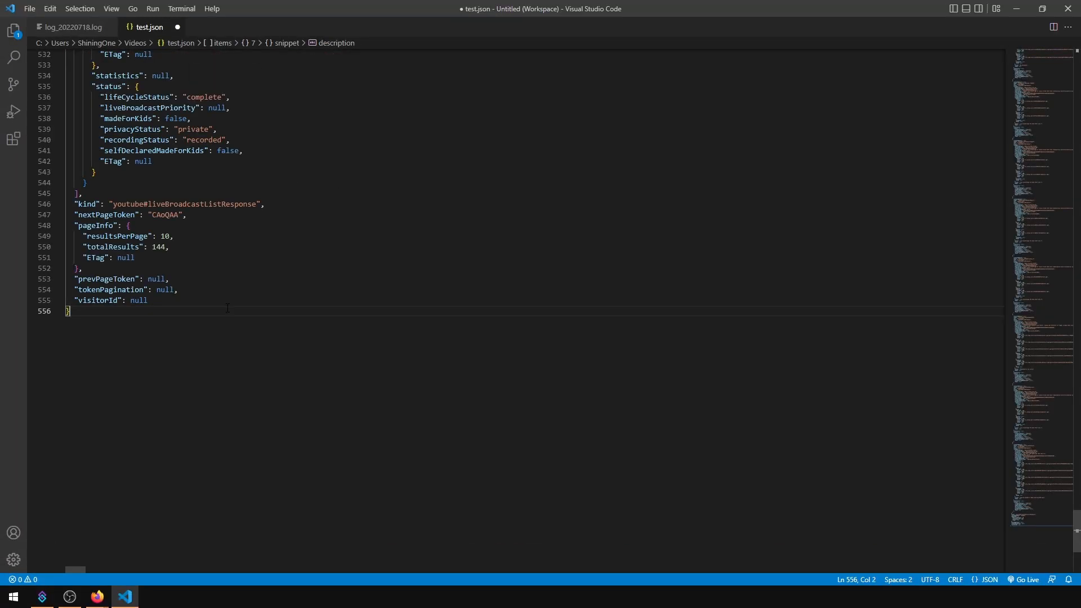
key(ctrl+k)
key(ctrl+0)
key(ctrl+k)
key(ctrl+2)
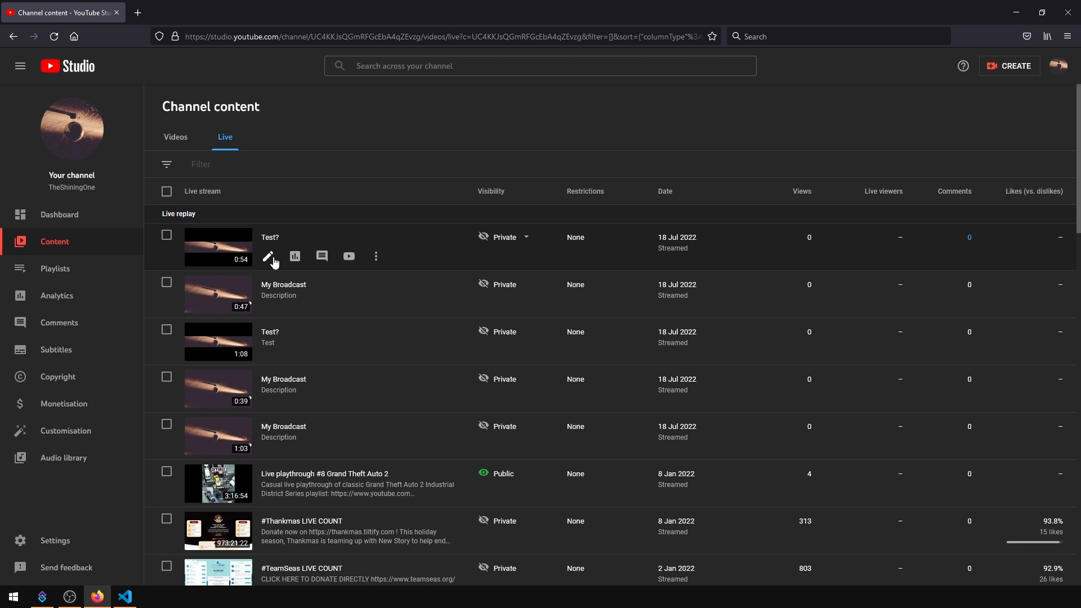
Step: Search test.json for the "Test?" stream's ID "i3VL0lciI4o", and open the "My Broadcast" stream in YouTube Studio
click(241, 259)
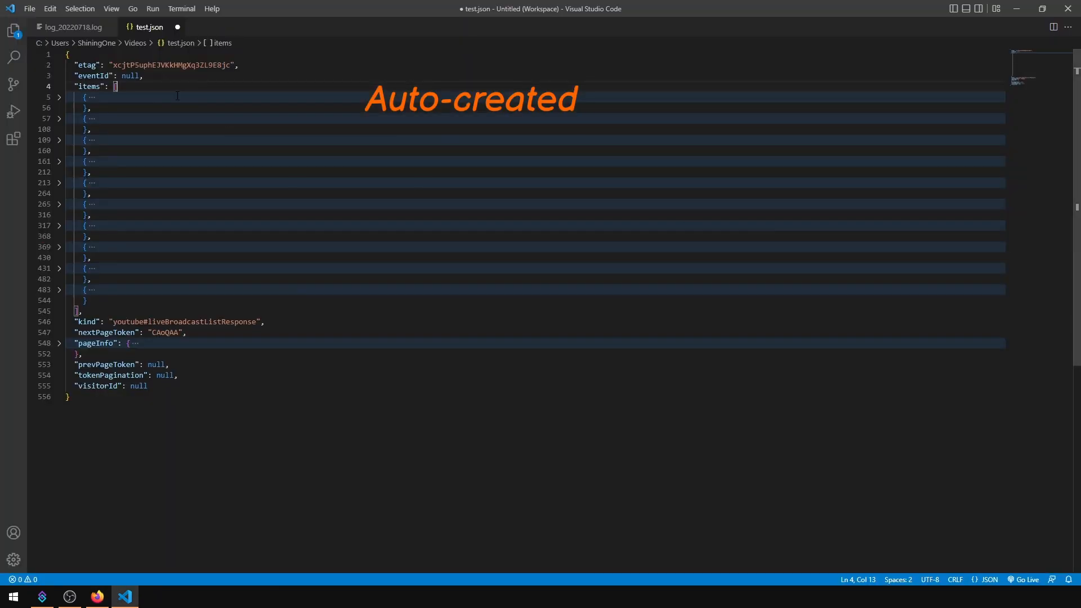
key(ctrl+f)
text(i3VL0lcil4o)
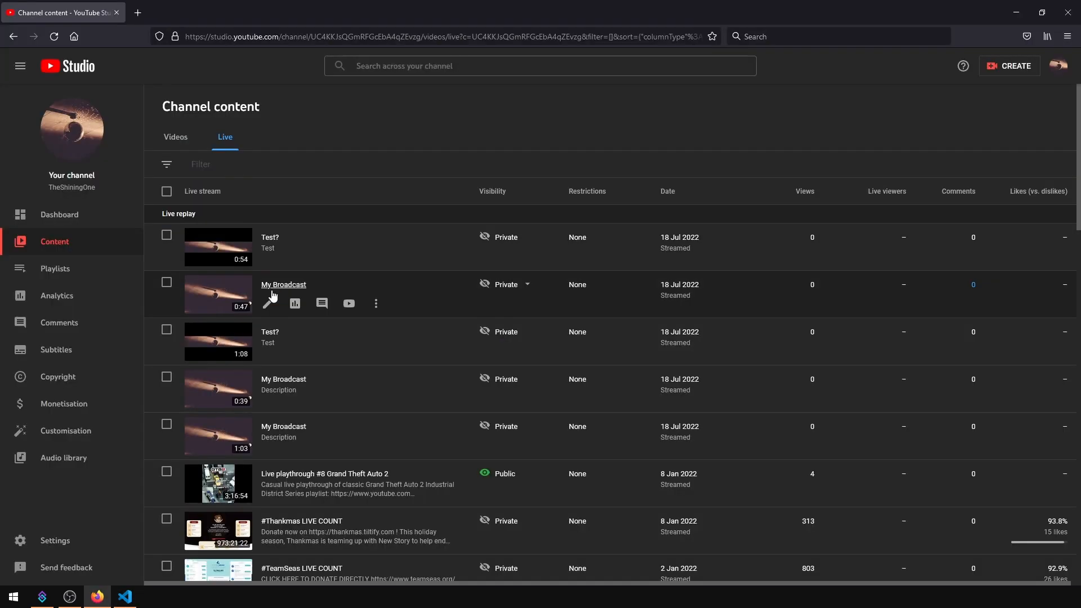
click(272, 291)
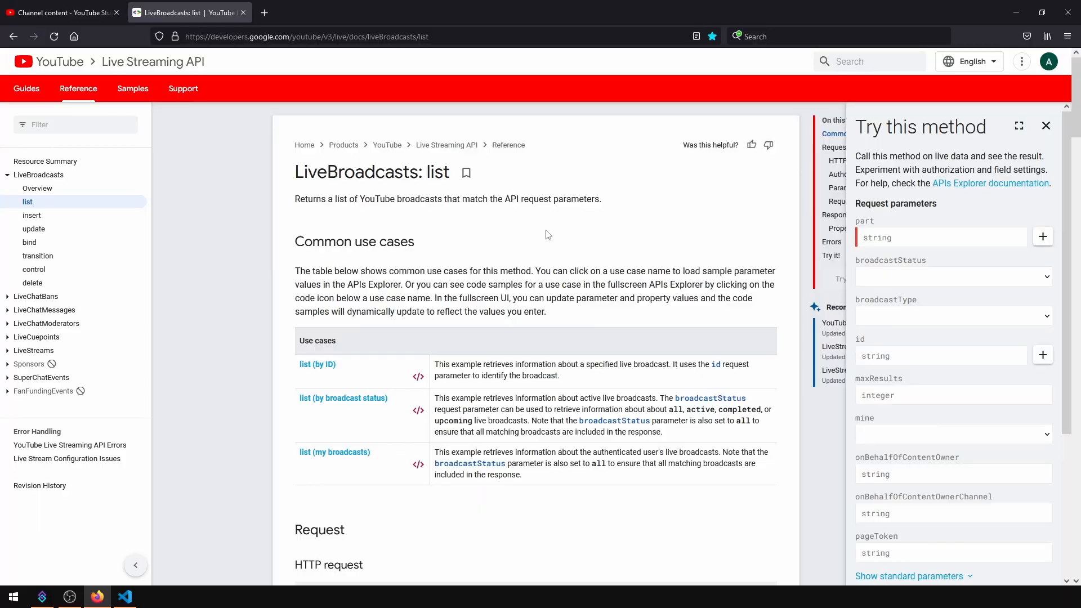
Step: Load the "list (my broadcasts)" example on the LiveBroadcasts: list reference page and execute the API request
scroll(546, 338, down, 1)
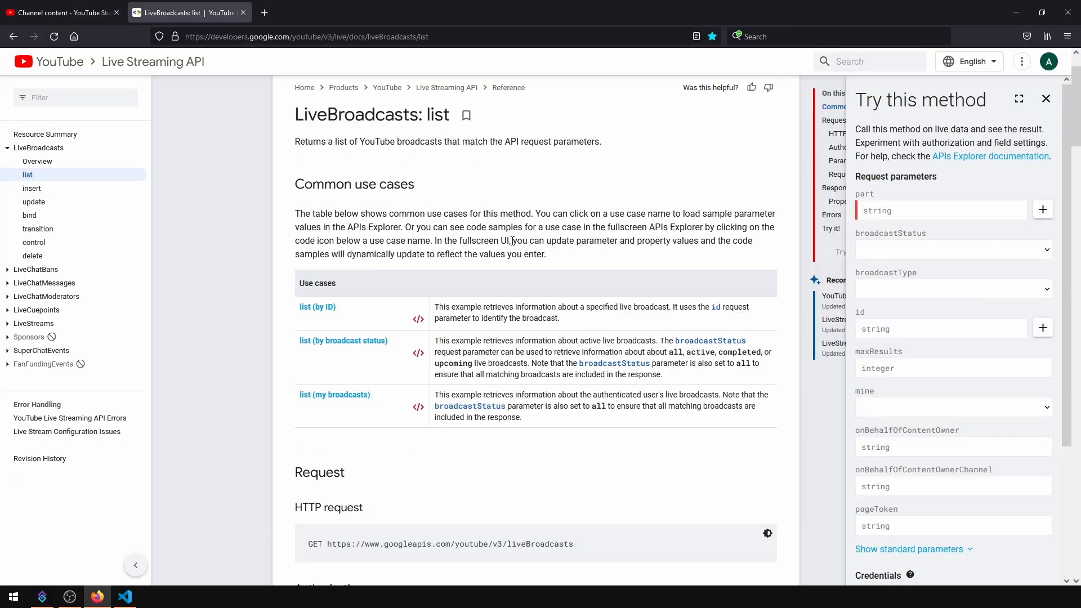
click(333, 397)
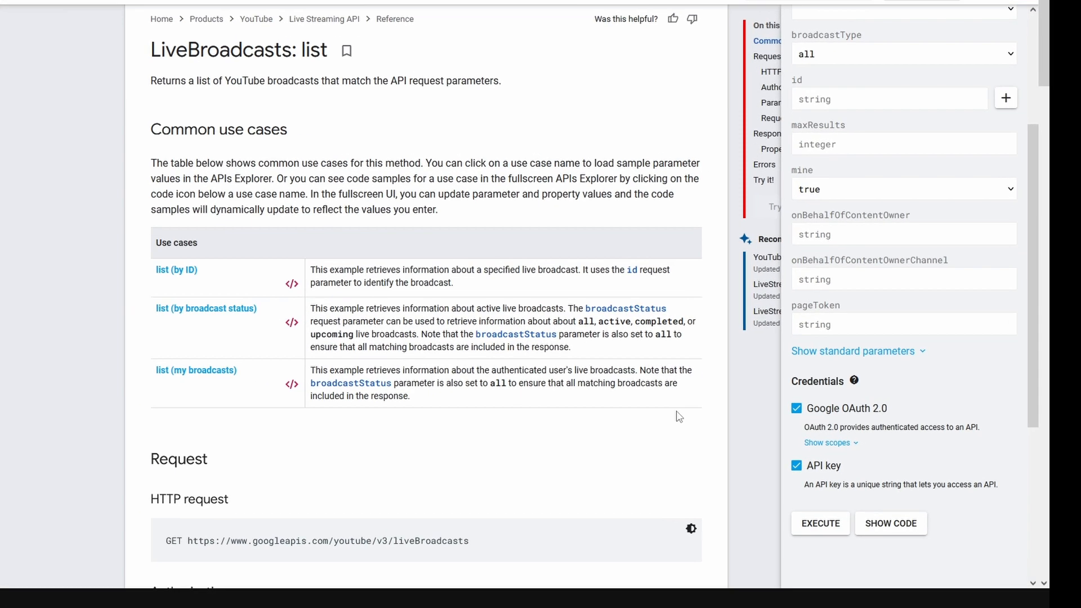
click(820, 524)
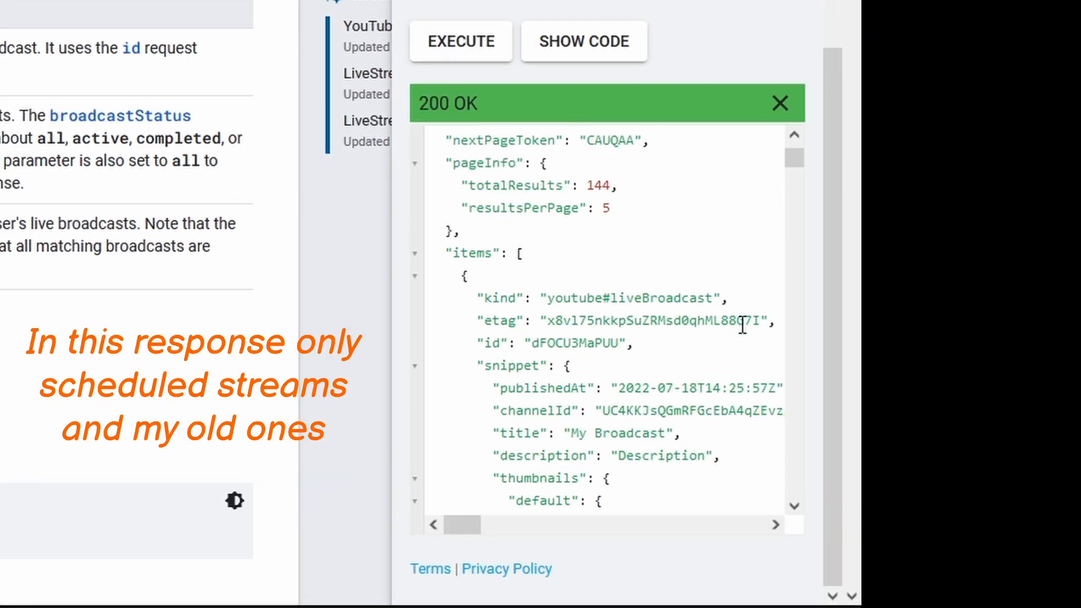
Step: Examine the titles, times and status of the broadcasts returned by the "list (my broadcasts)" request
scroll(743, 325, up, 1)
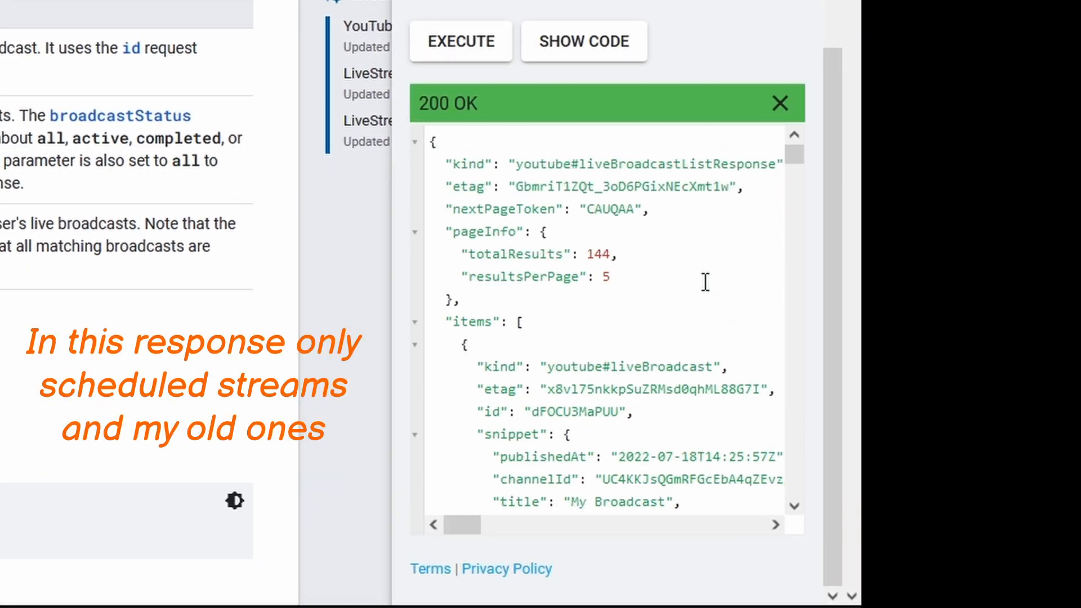
scroll(698, 276, down, 2)
scroll(673, 291, down, 2)
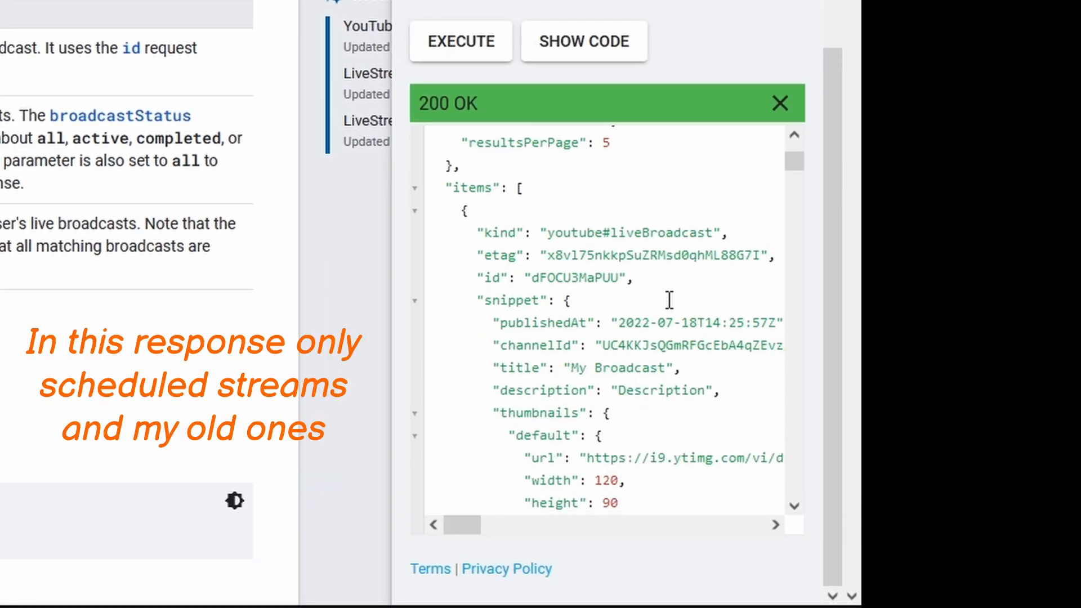
drag(560, 249, 683, 254)
scroll(649, 268, down, 10)
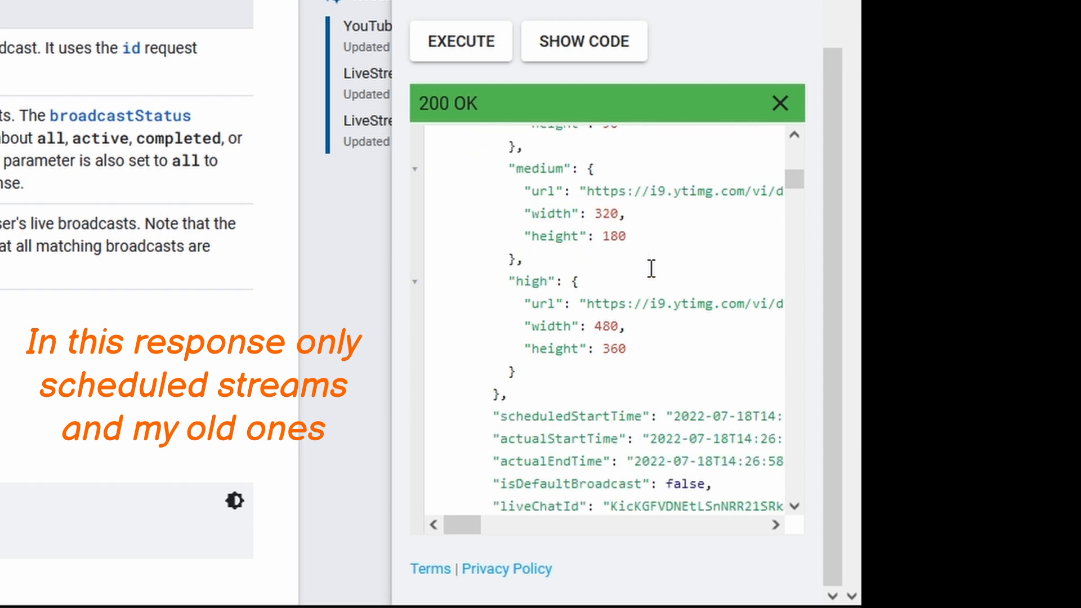
scroll(650, 270, down, 8)
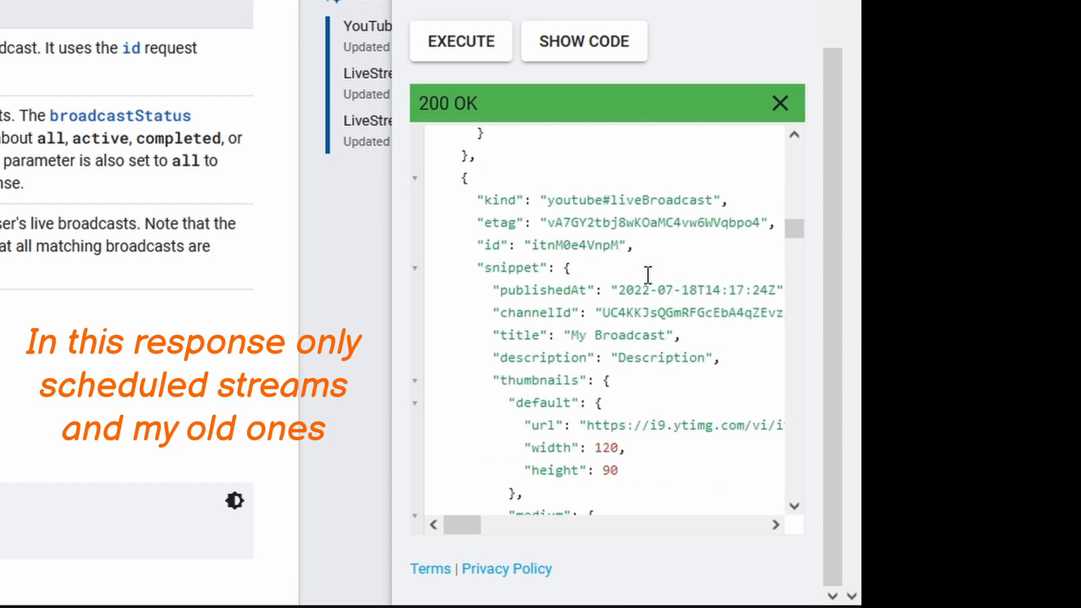
drag(565, 330, 688, 338)
scroll(597, 316, down, 20)
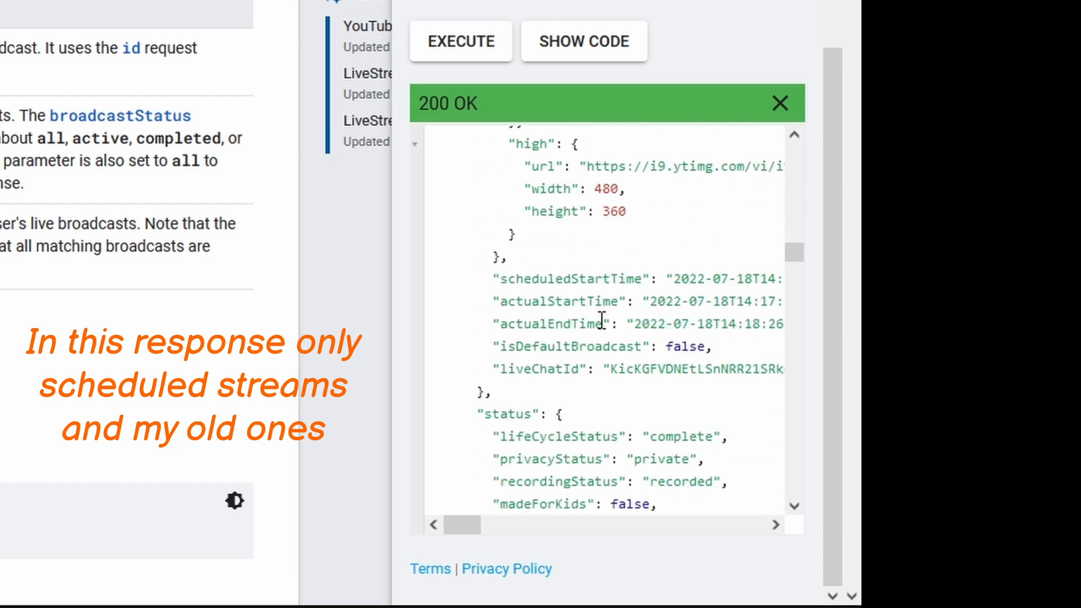
scroll(592, 318, down, 20)
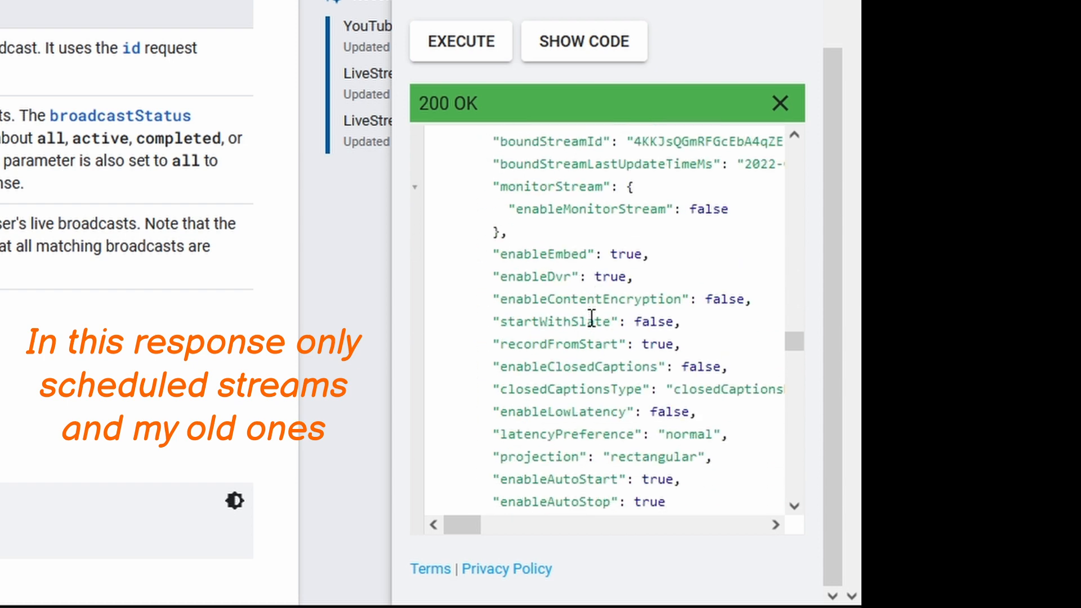
scroll(591, 318, up, 2)
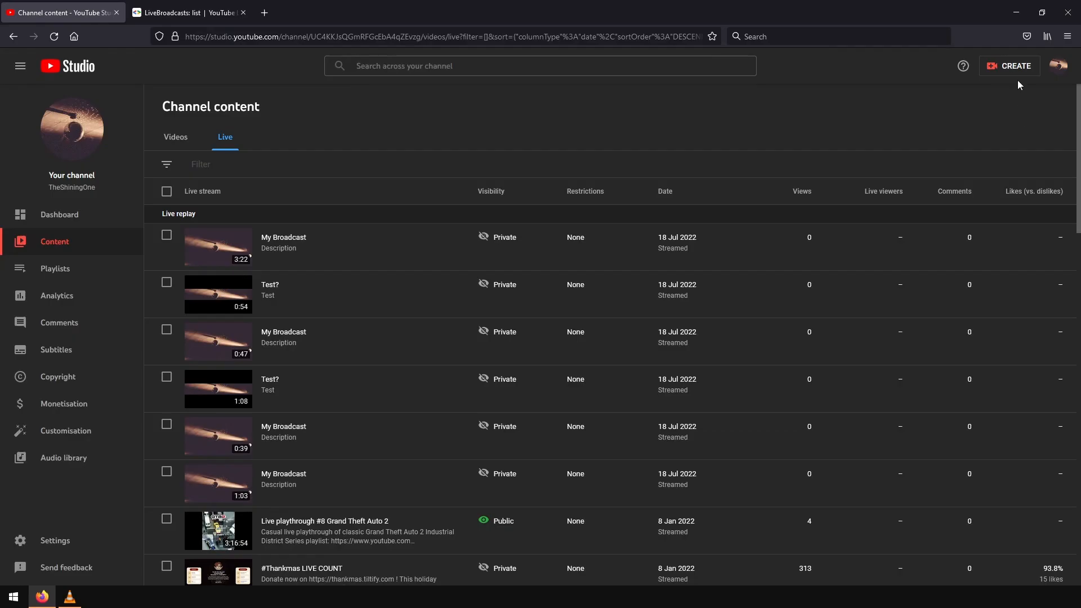
Step: Open YouTube Studio's live stream management page and start scheduling a new stream
click(1010, 66)
click(990, 108)
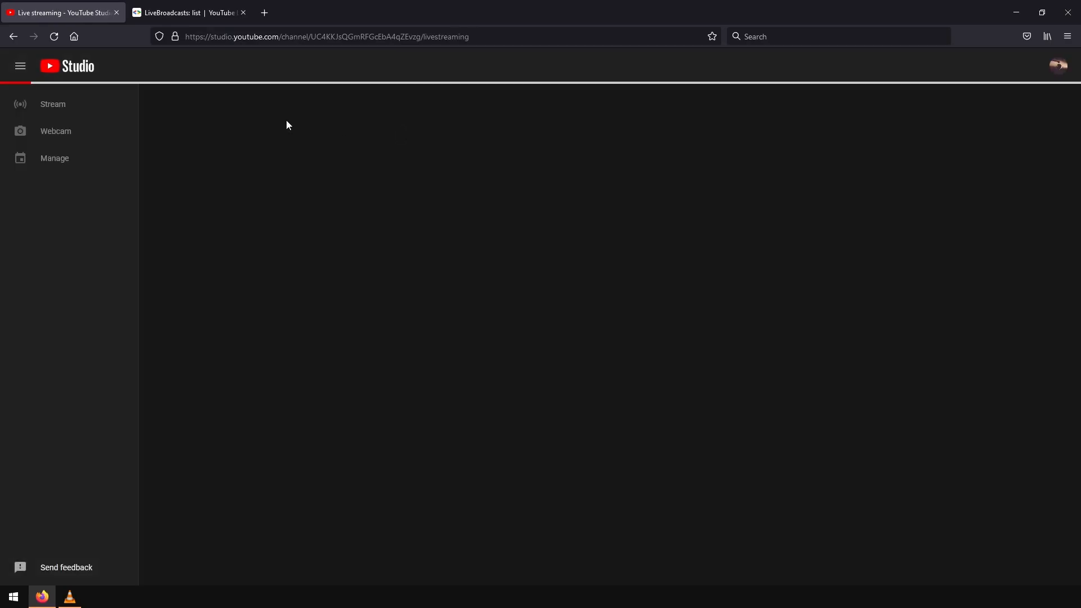
click(51, 160)
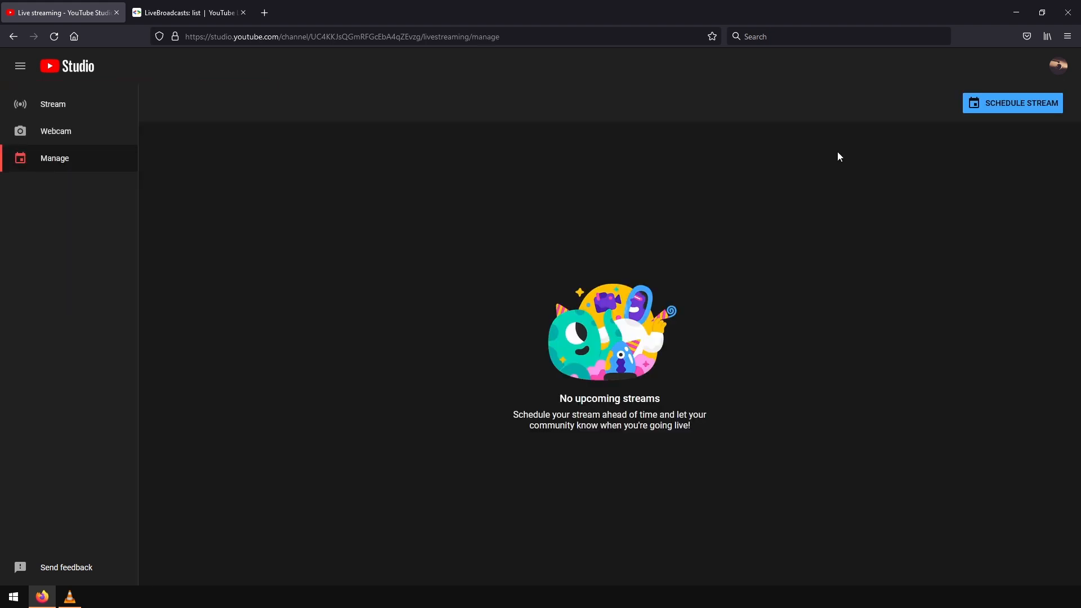
click(1001, 111)
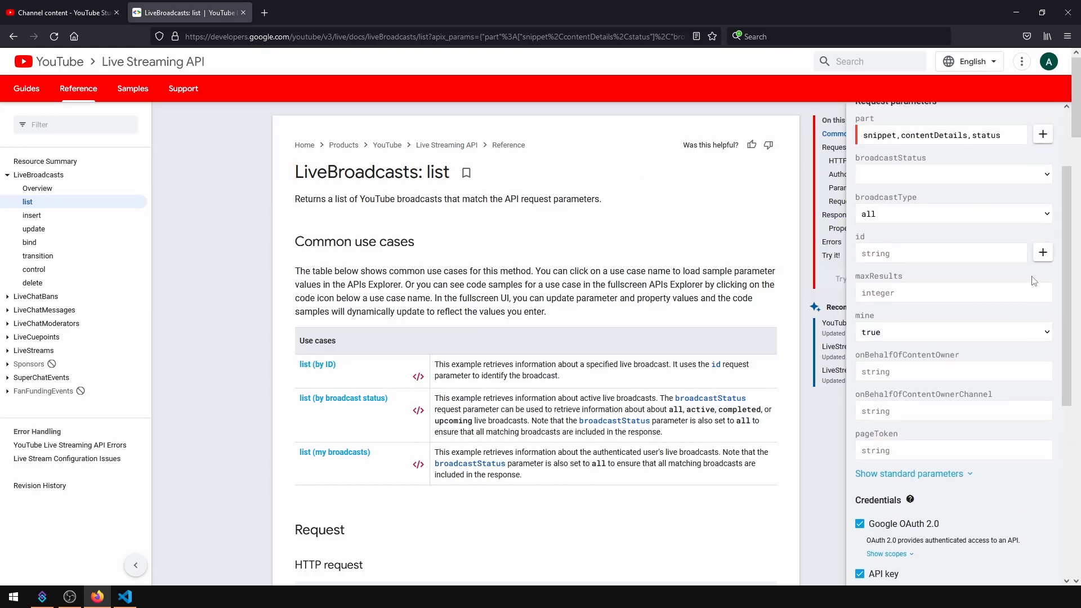
Step: Clear the API request's mine parameter, set broadcastStatus to all, and execute the request
click(952, 333)
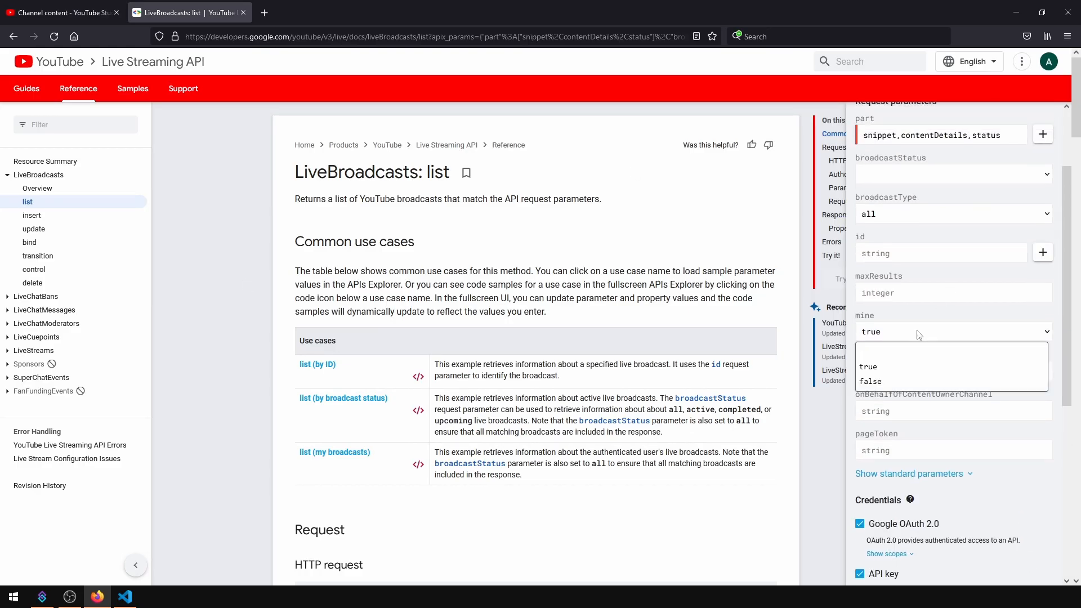
click(912, 344)
click(901, 174)
click(902, 224)
scroll(901, 230, down, 5)
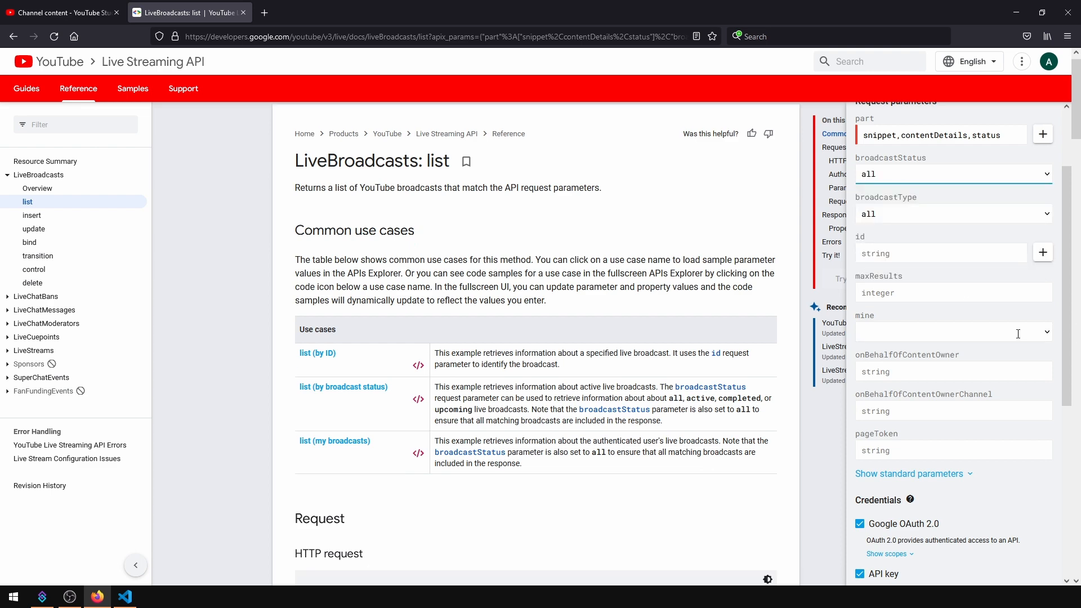
click(880, 405)
Step: Examine the new API response and search through its occurrences of the stream ID "i3VL0lciI4o"
scroll(697, 401, down, 10)
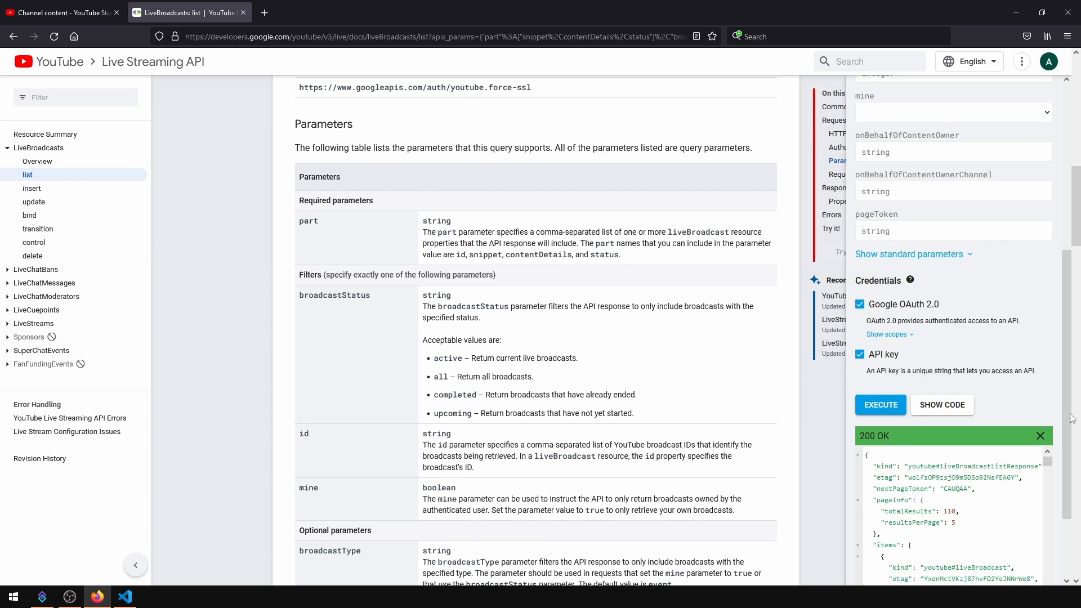
scroll(1063, 420, down, 2)
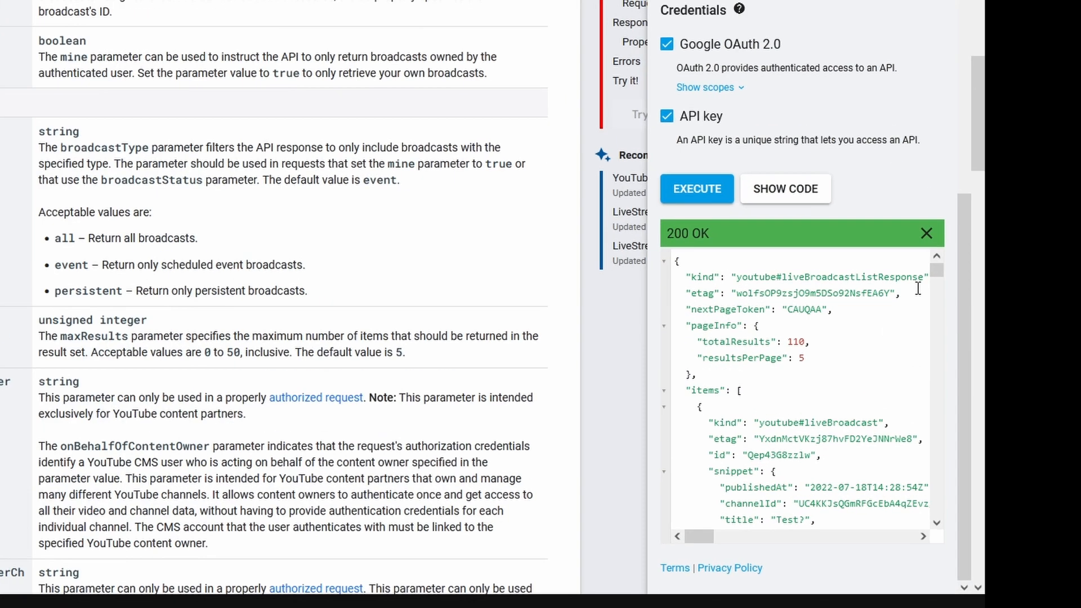
scroll(986, 421, down, 15)
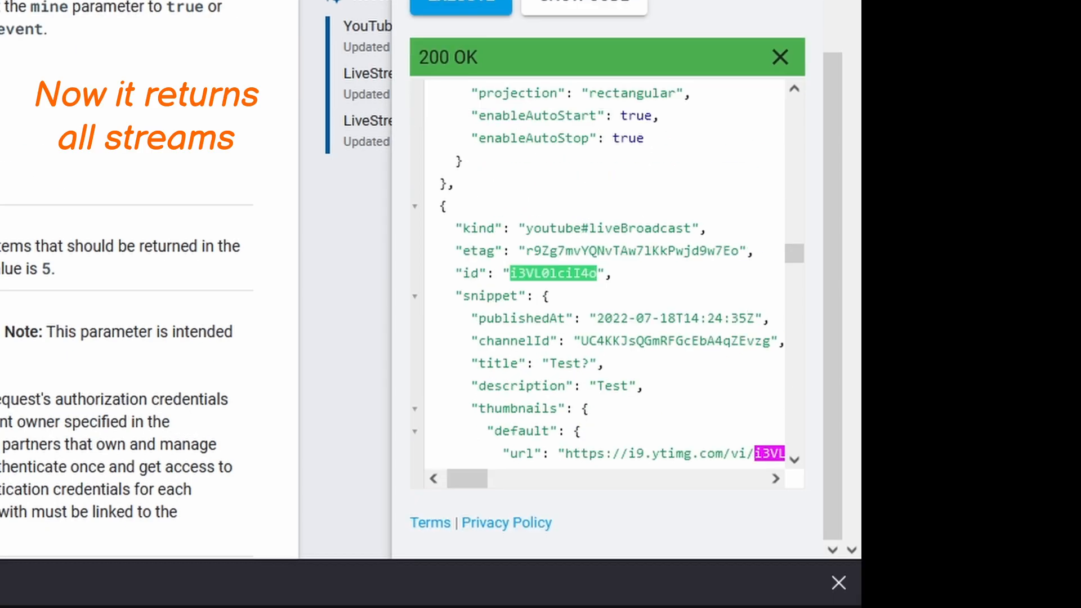
key(Return)
key(Return)
key(Return)
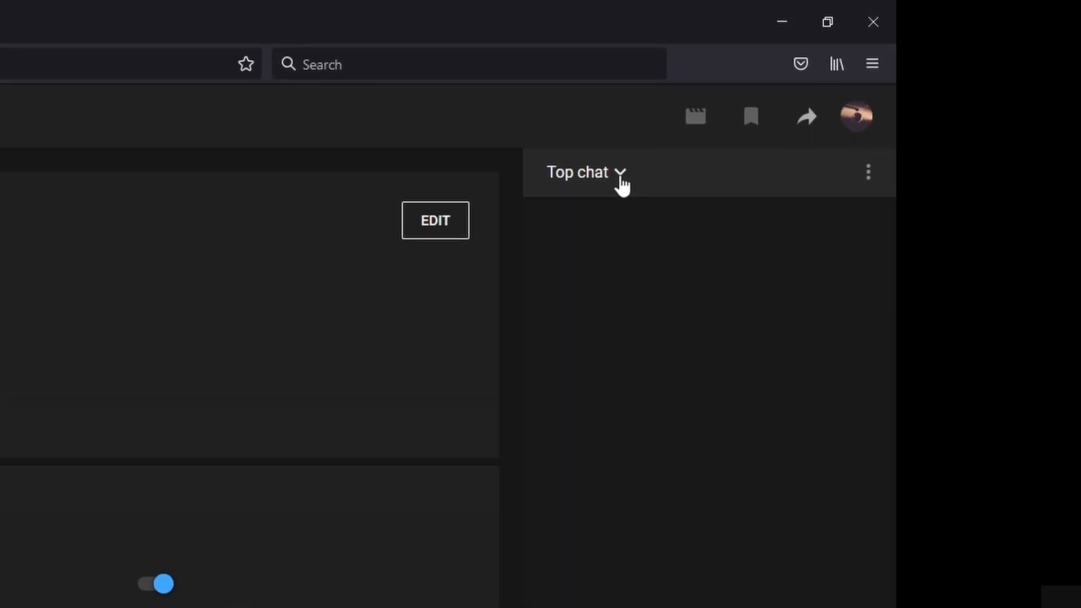
Step: Switch the waiting "Test?" stream's chat in YouTube Studio from Top chat to Live chat
click(621, 179)
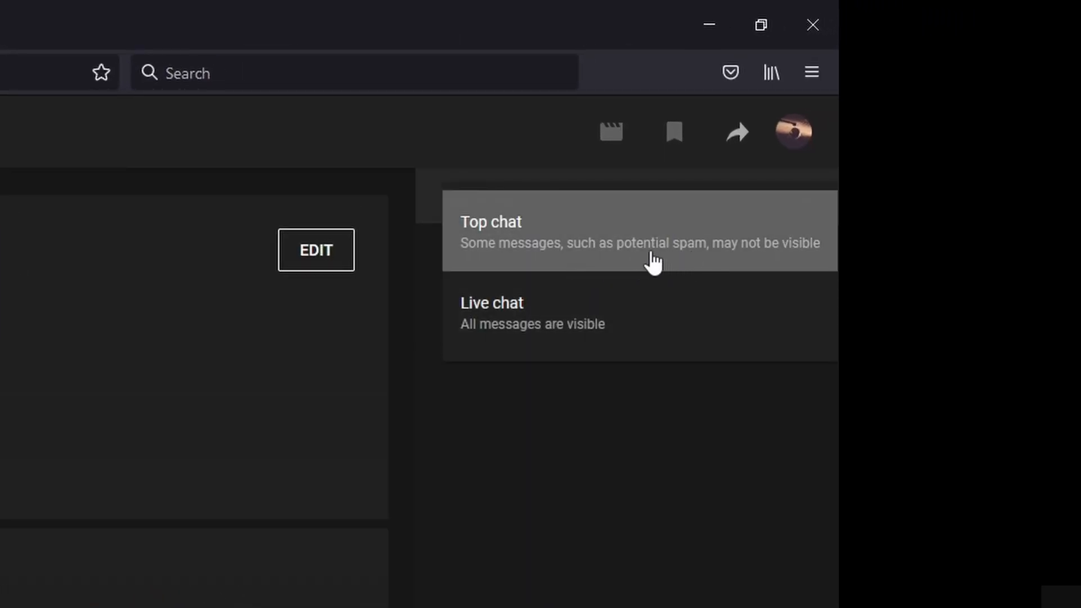
click(702, 316)
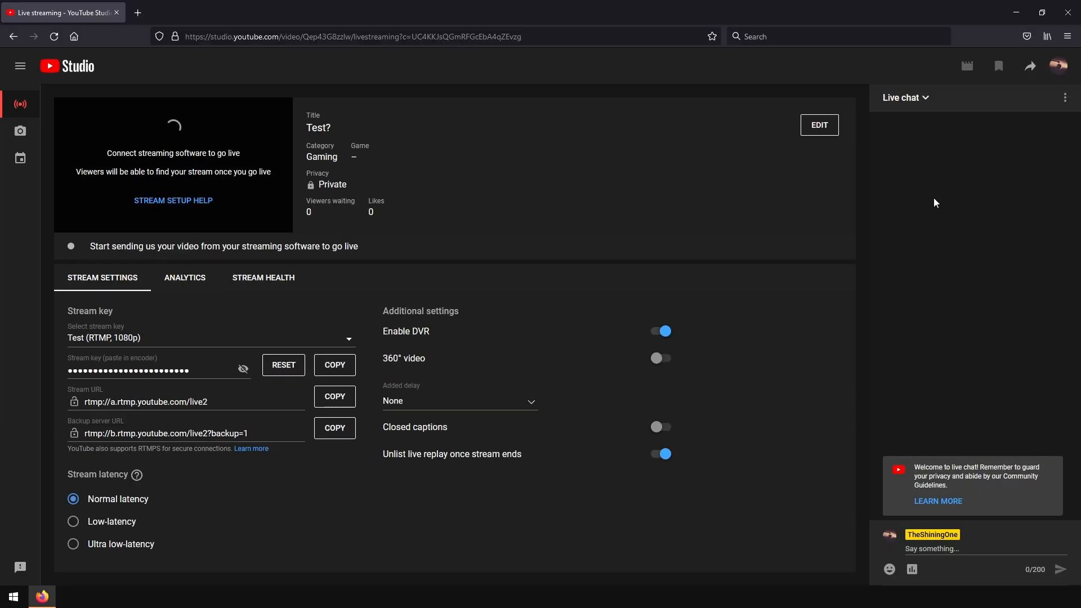